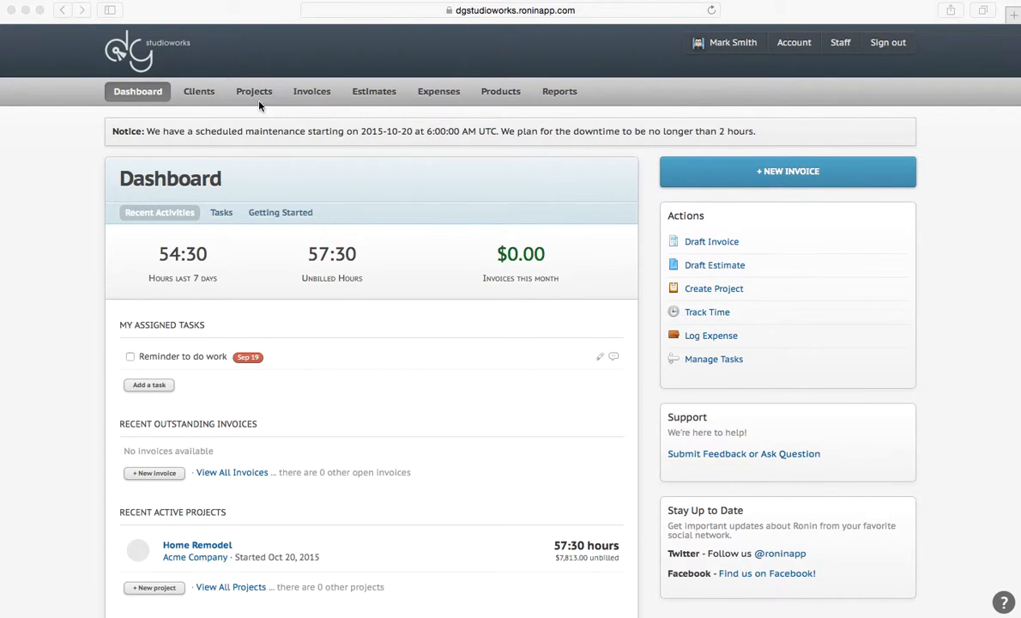
Open the Home Remodel project from the list of active projects.
click(73, 221)
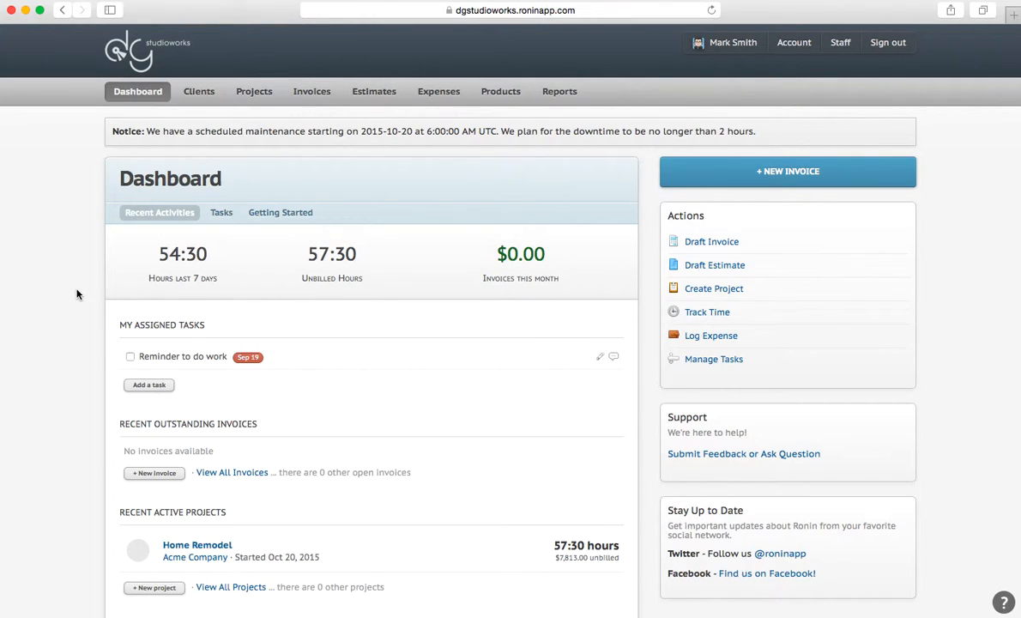
click(239, 89)
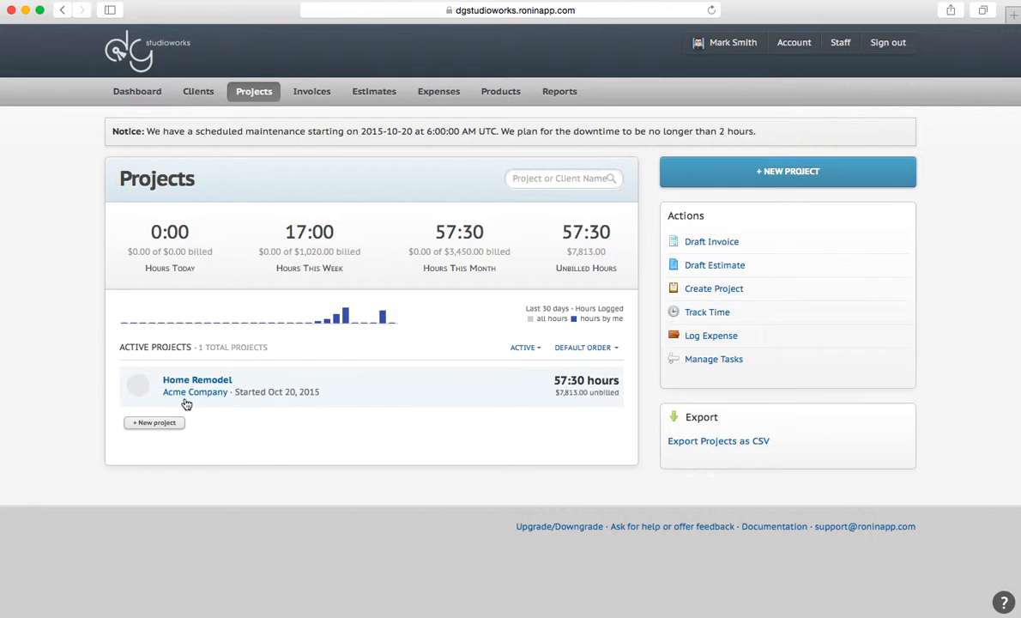
click(205, 381)
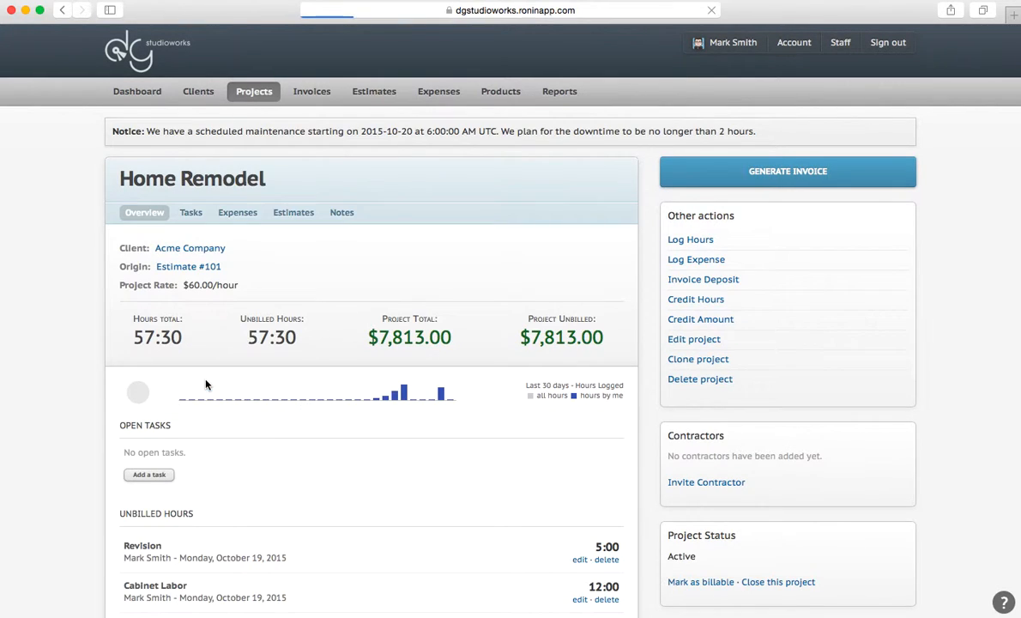
Examine the Home Remodel project's logged-hours graph, unbilled hours and unbilled expenses.
scroll(105, 297, down, 3)
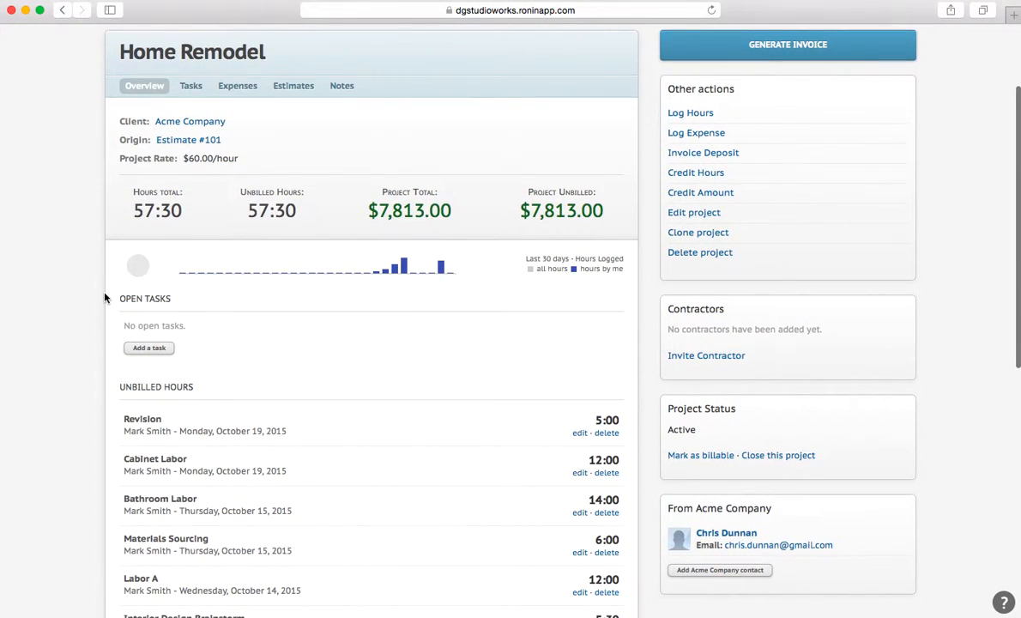
mouse_move(136, 273)
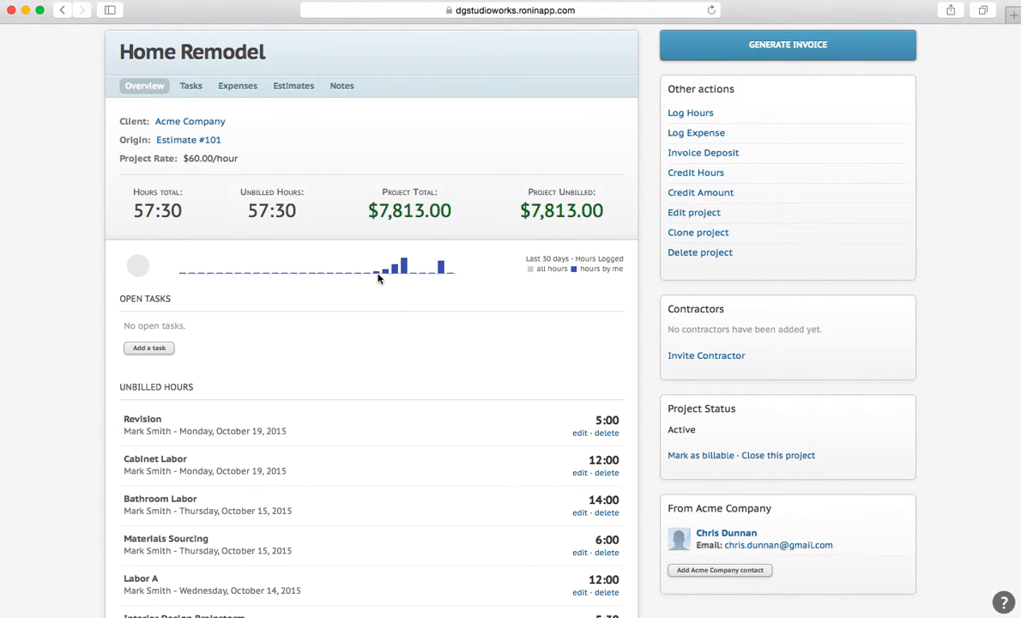
mouse_move(375, 275)
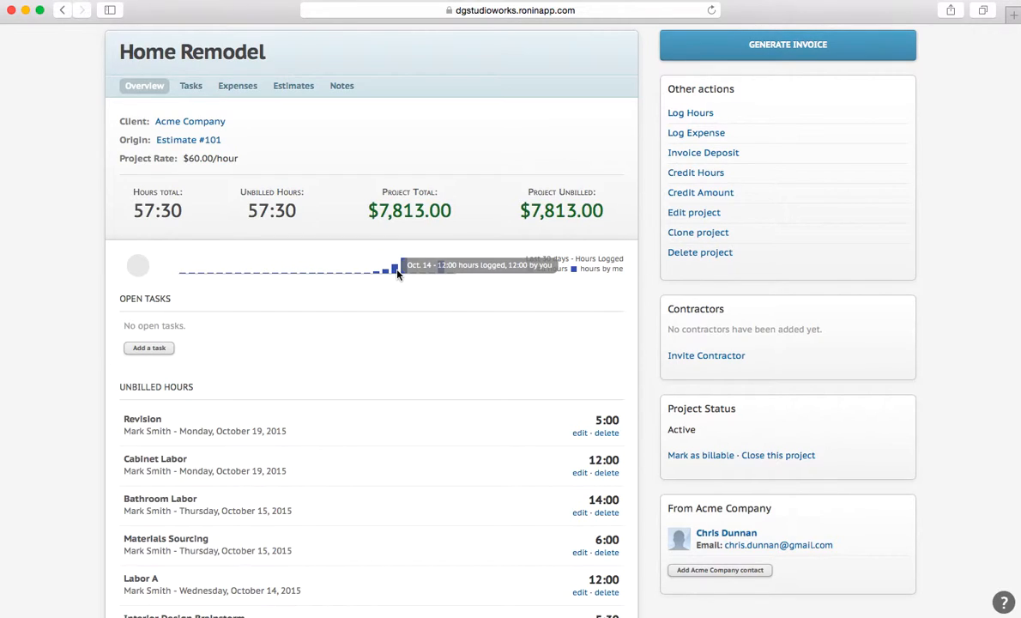
mouse_move(442, 272)
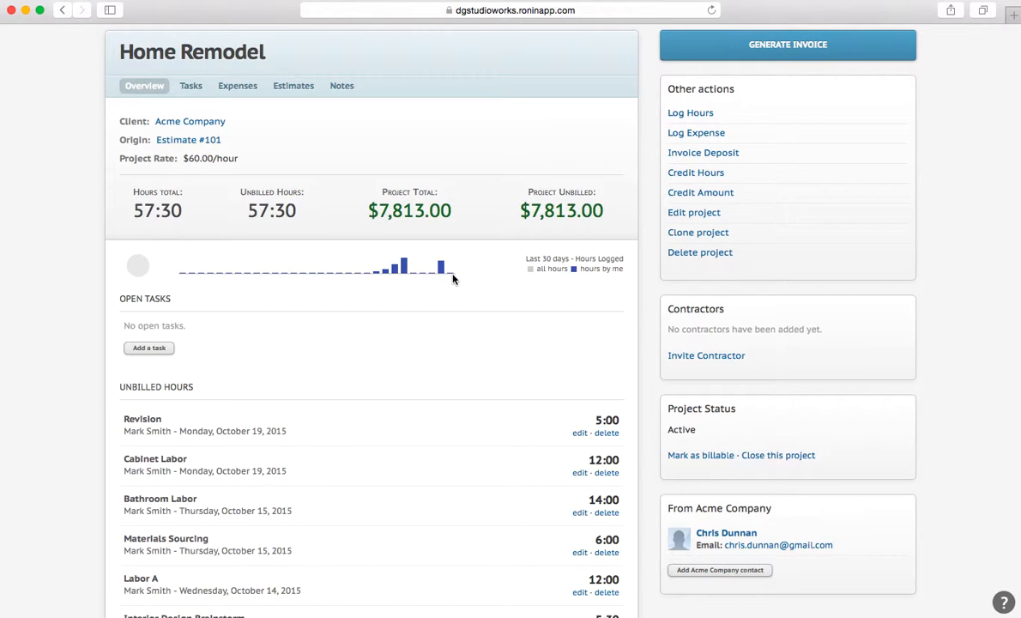
scroll(451, 278, down, 2)
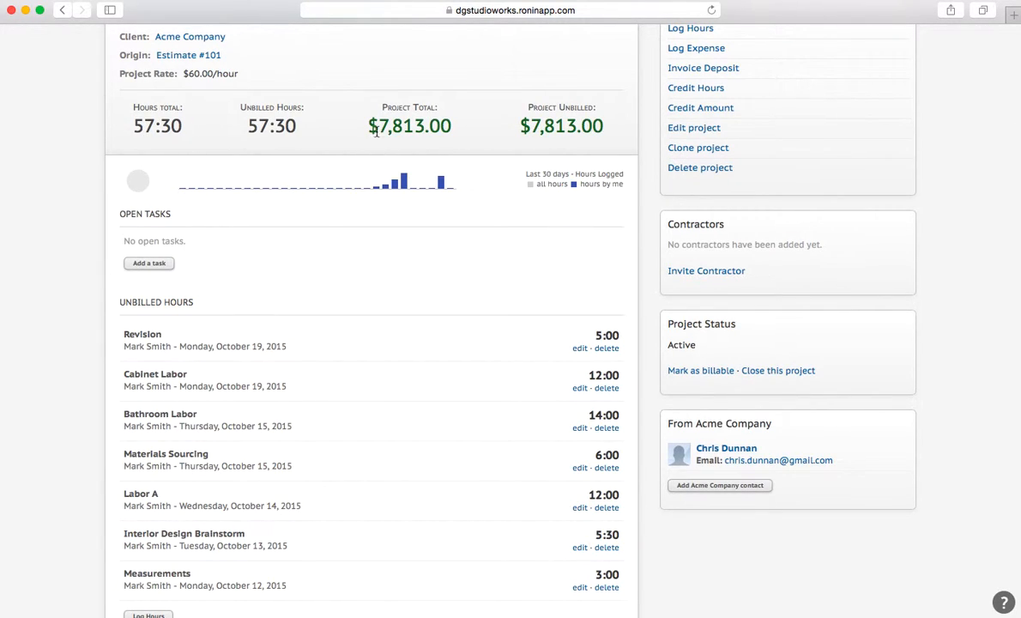
scroll(358, 202, up, 1)
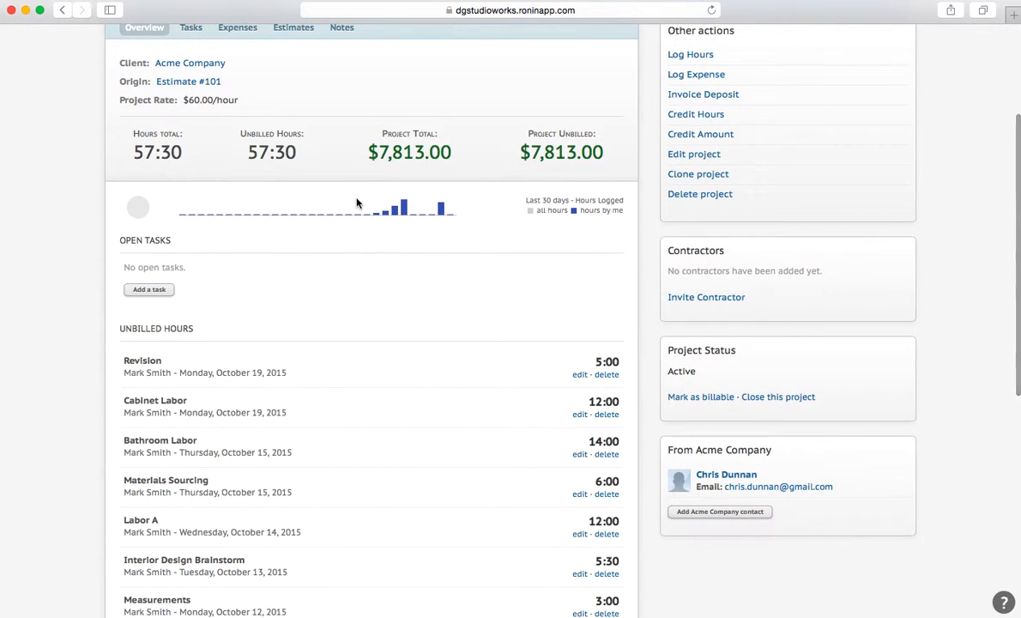
scroll(358, 203, down, 5)
scroll(358, 203, down, 4)
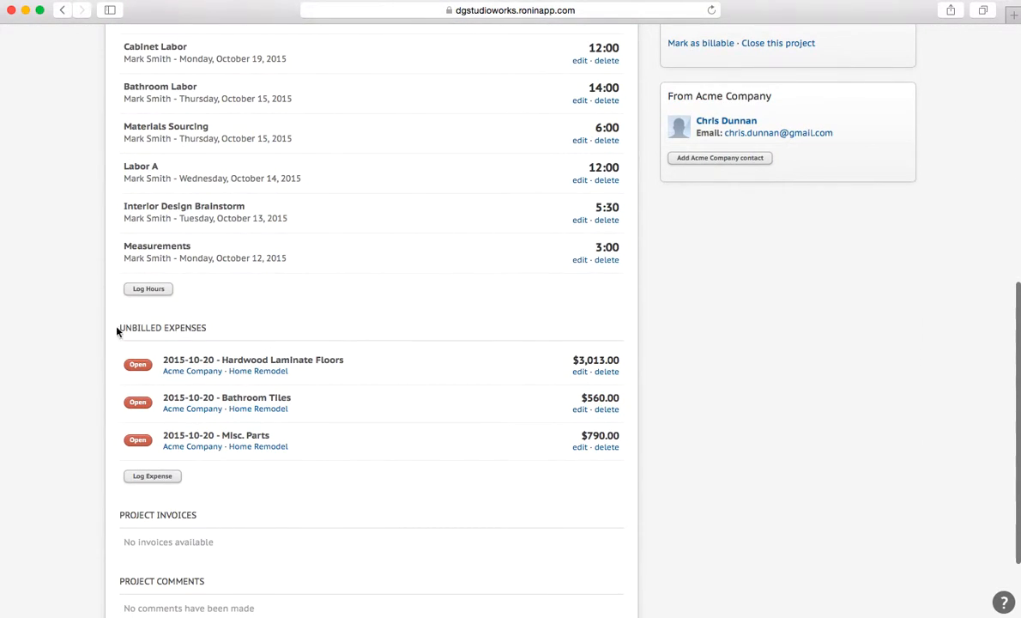
scroll(212, 411, up, 12)
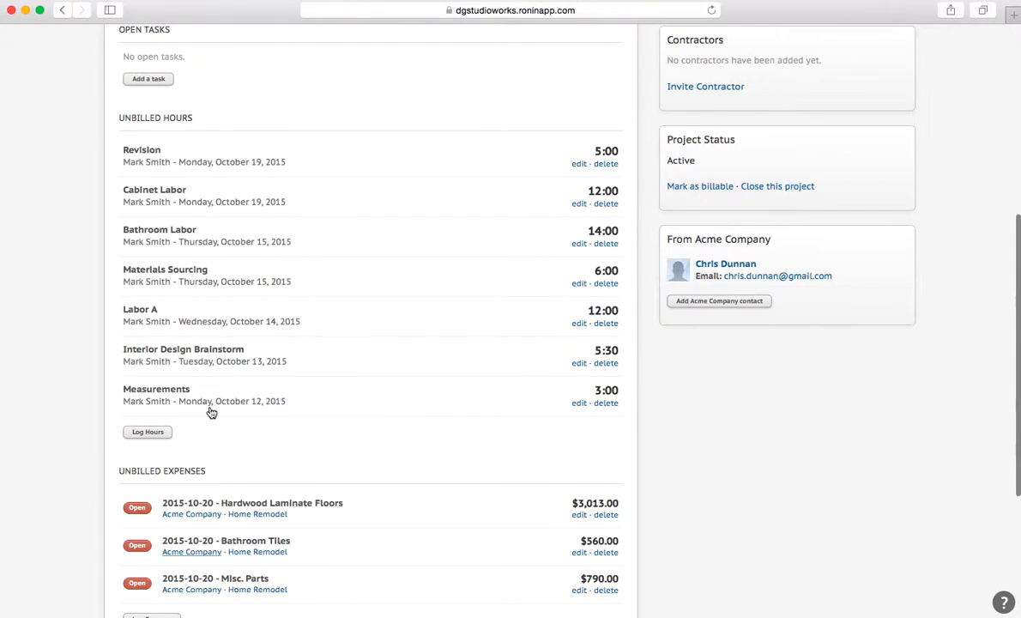
scroll(212, 412, up, 2)
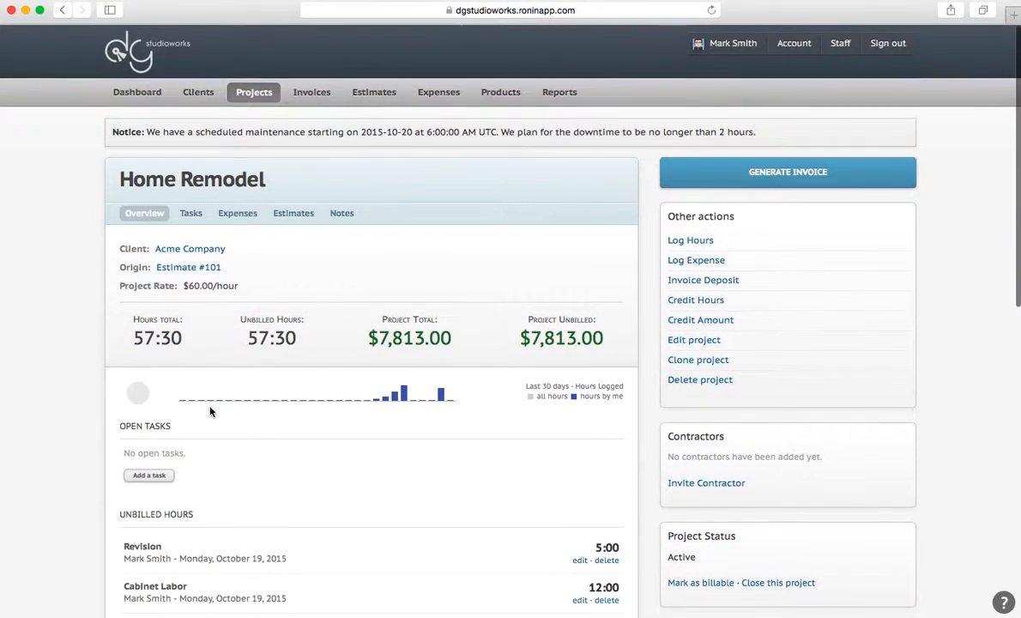
Start a new time entry for the Home Remodel project, run its live timer briefly and pause it.
click(696, 243)
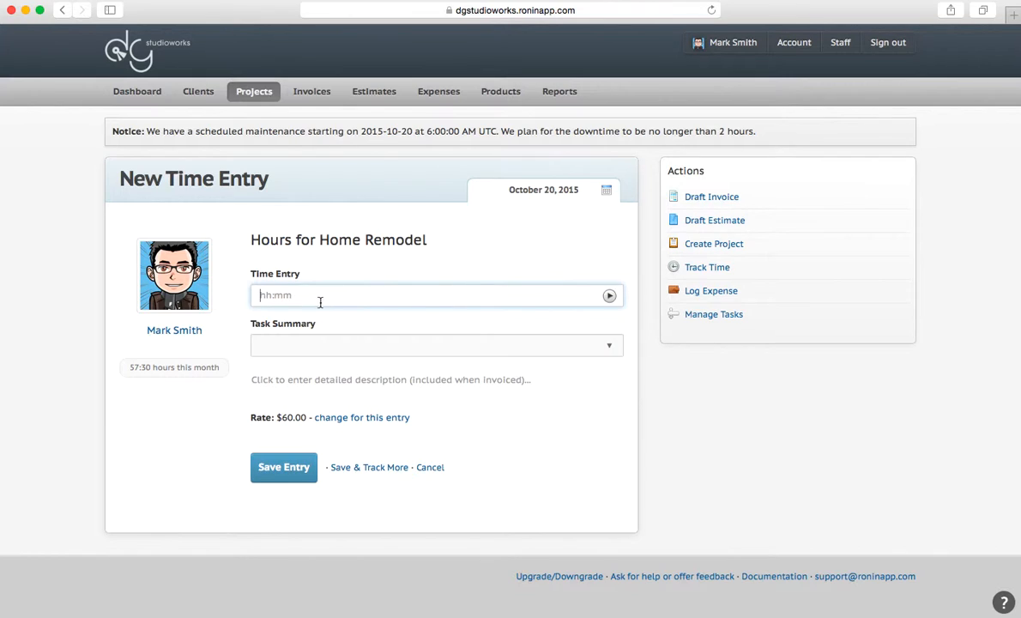
click(610, 296)
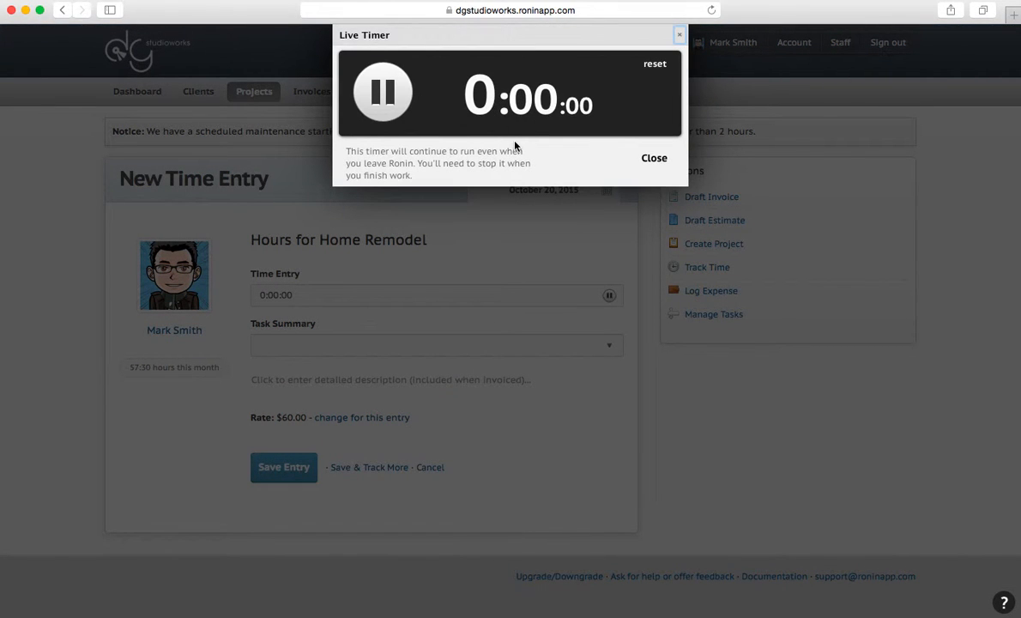
click(382, 91)
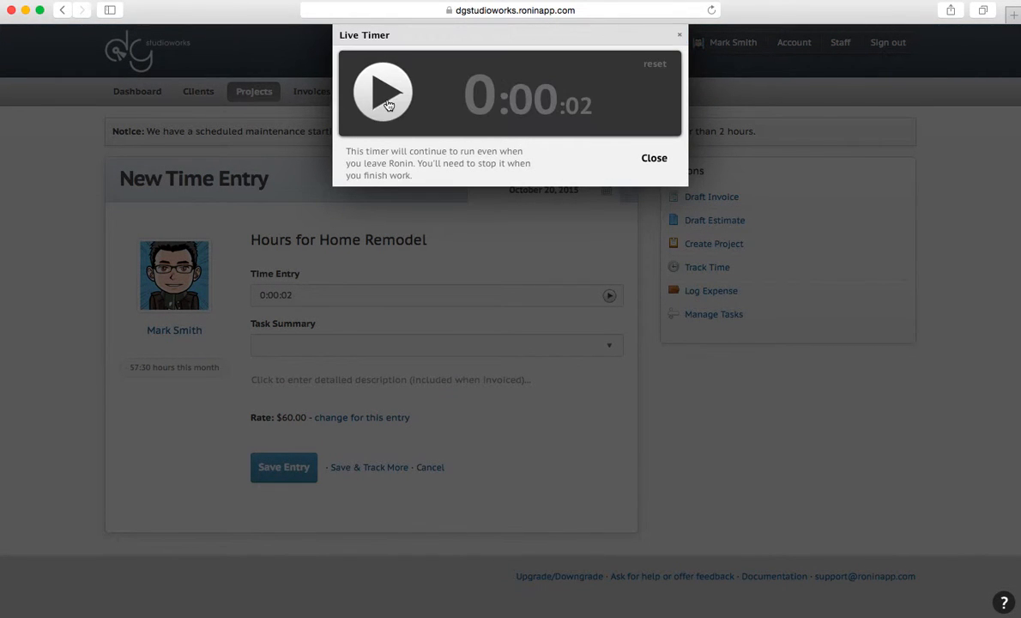
click(654, 157)
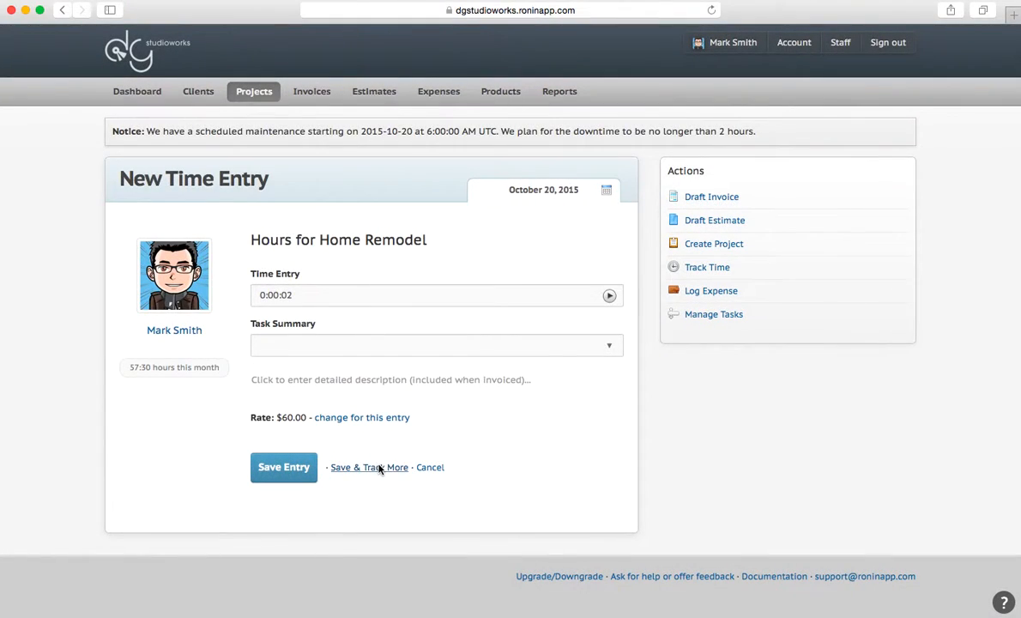
Return to the Home Remodel project without saving the time entry and review its unbilled hours, expenses and available actions.
click(251, 92)
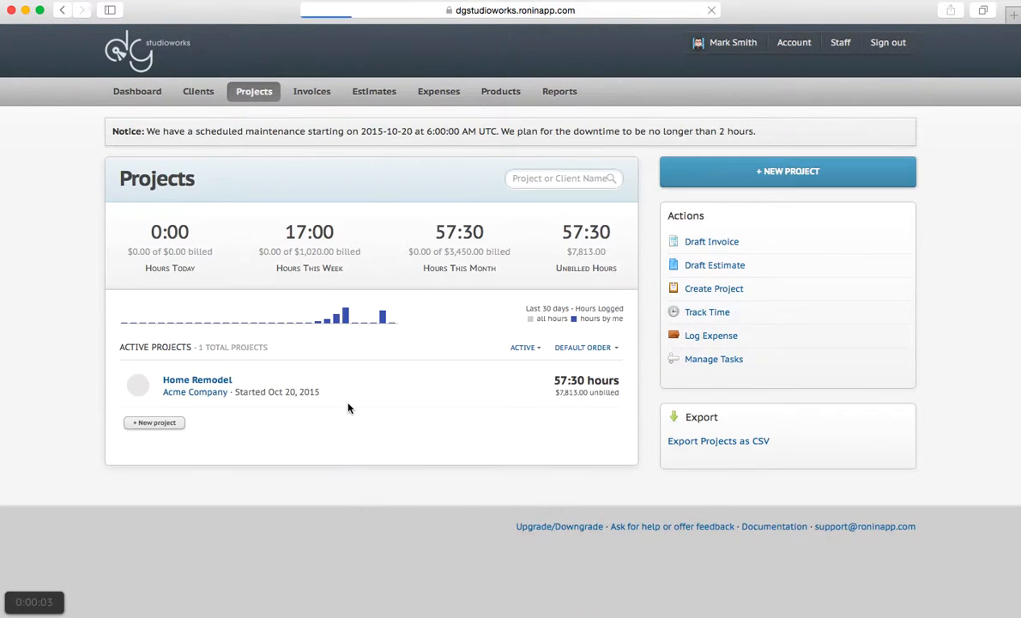
click(195, 382)
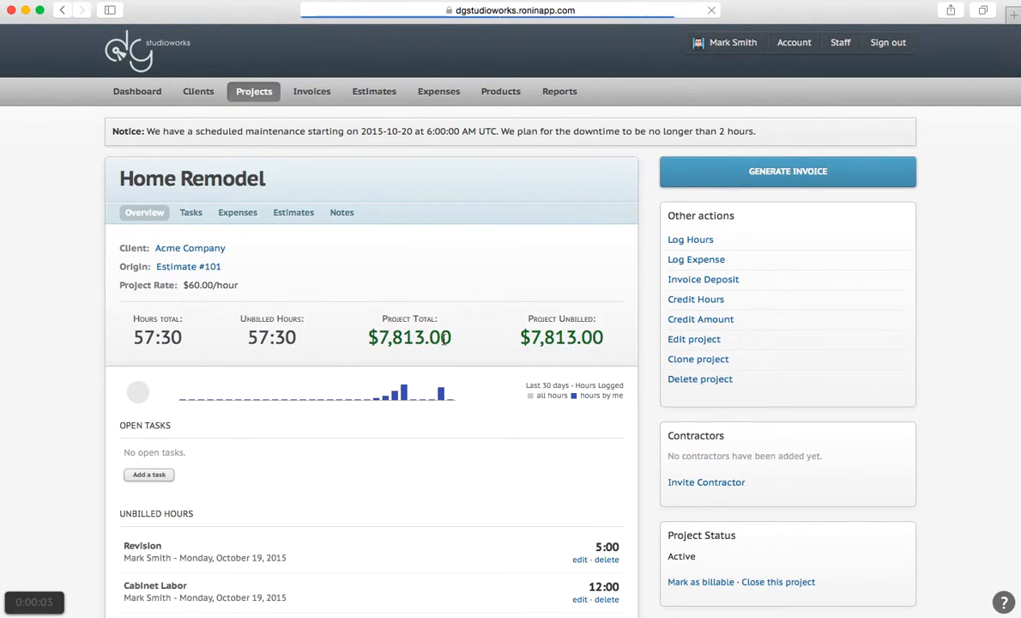
scroll(443, 344, down, 5)
scroll(443, 344, down, 5)
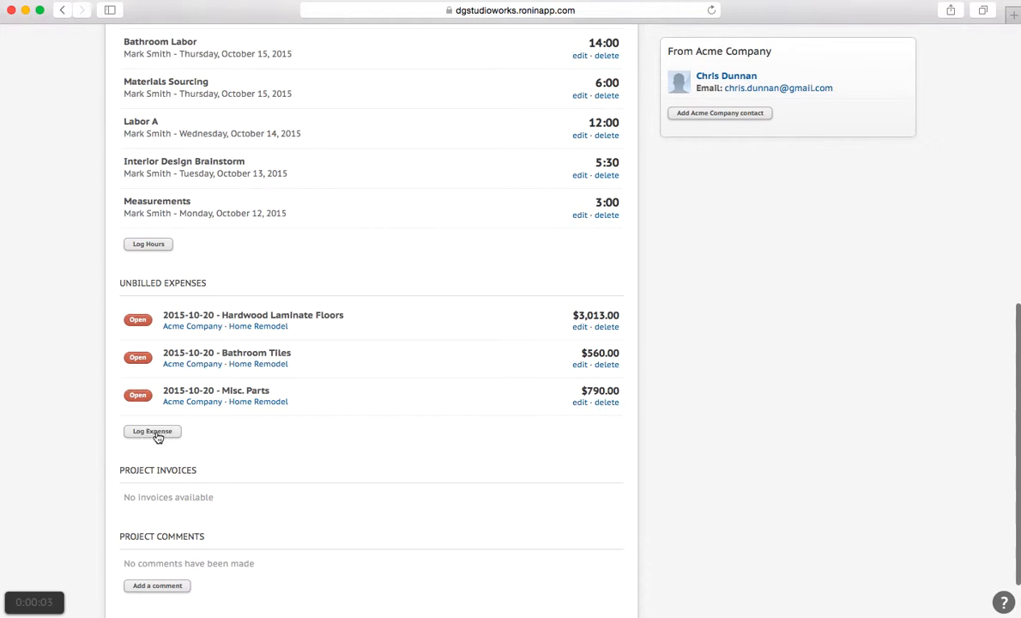
scroll(146, 436, up, 3)
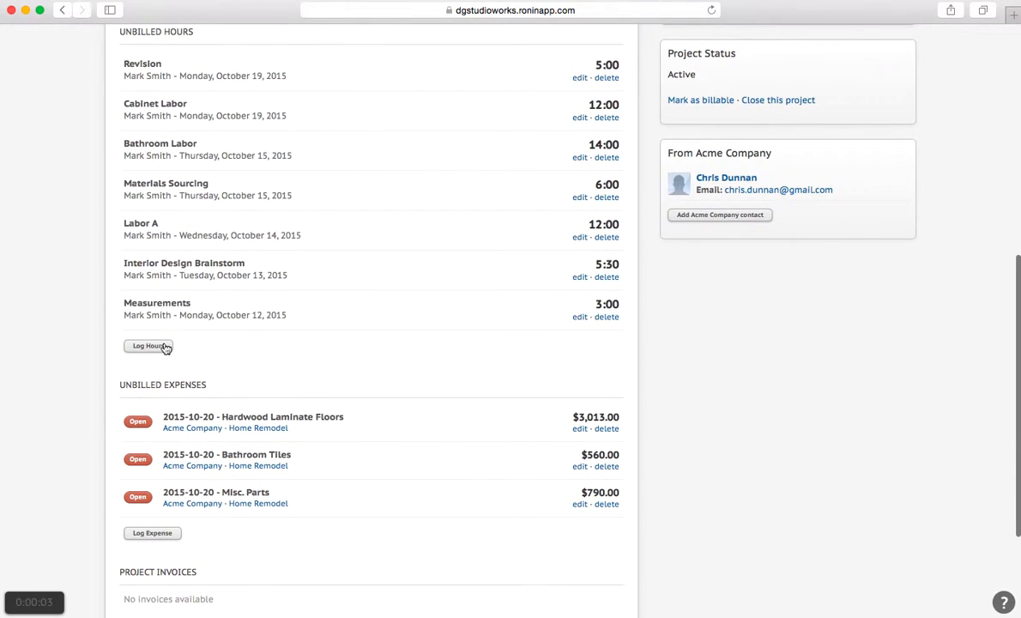
scroll(440, 311, up, 1)
scroll(439, 311, down, 1)
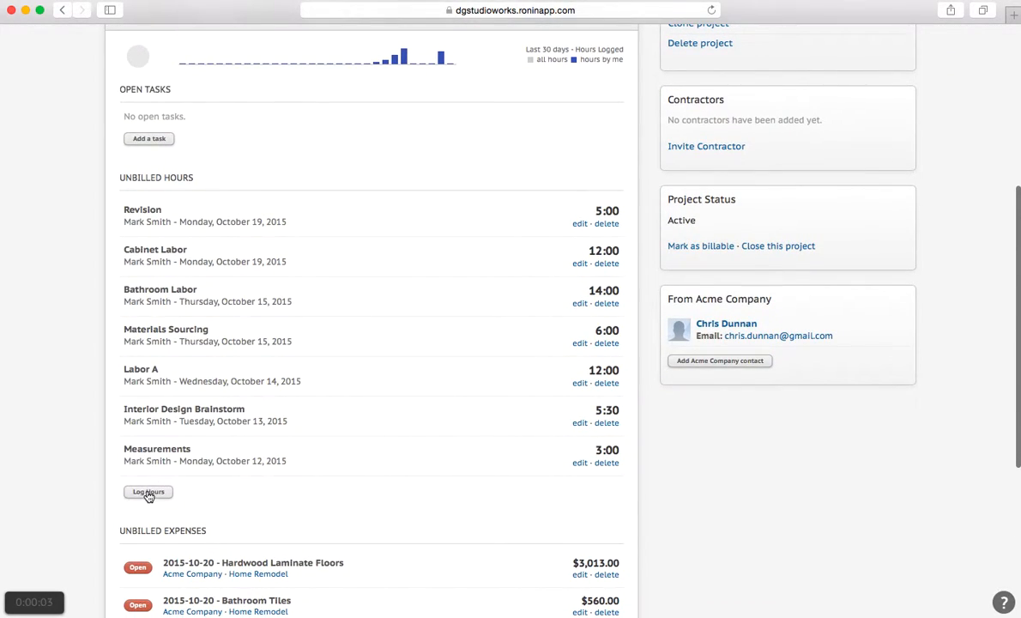
scroll(445, 468, up, 3)
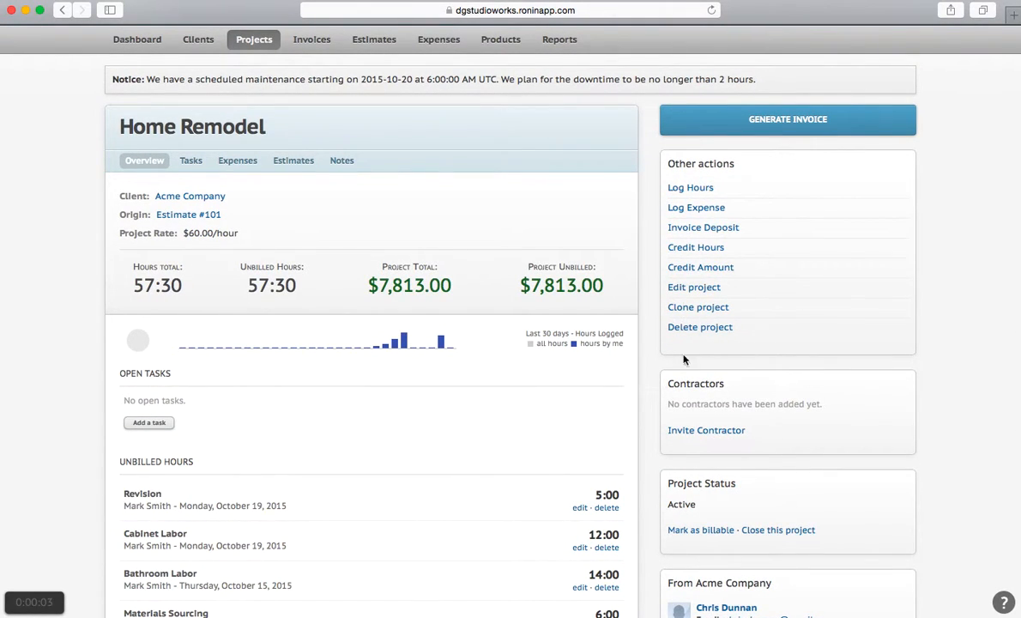
scroll(421, 393, down, 5)
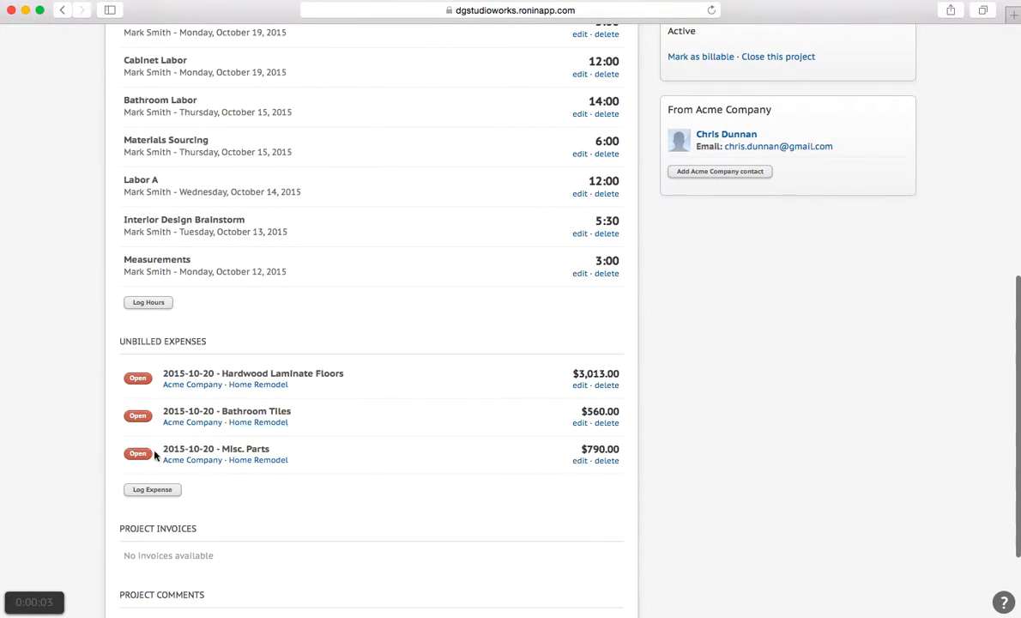
scroll(148, 497, up, 2)
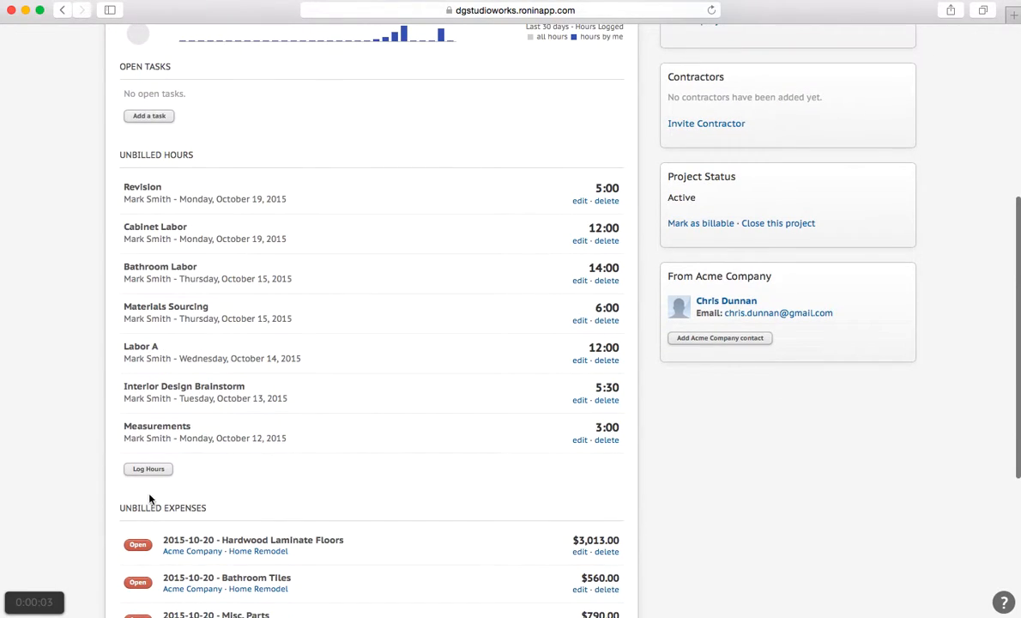
scroll(262, 399, up, 5)
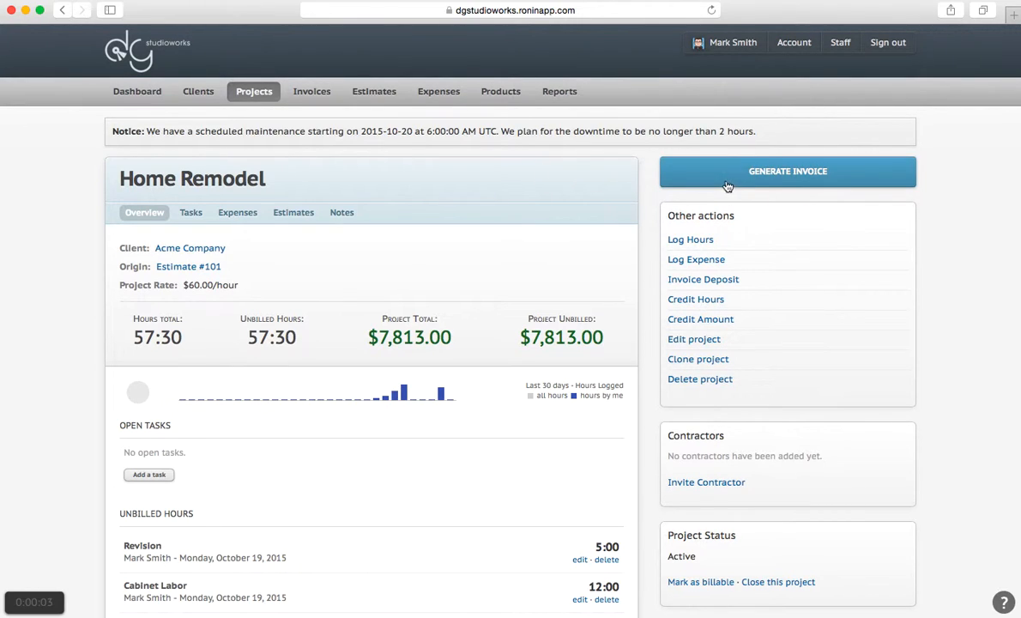
scroll(540, 284, down, 5)
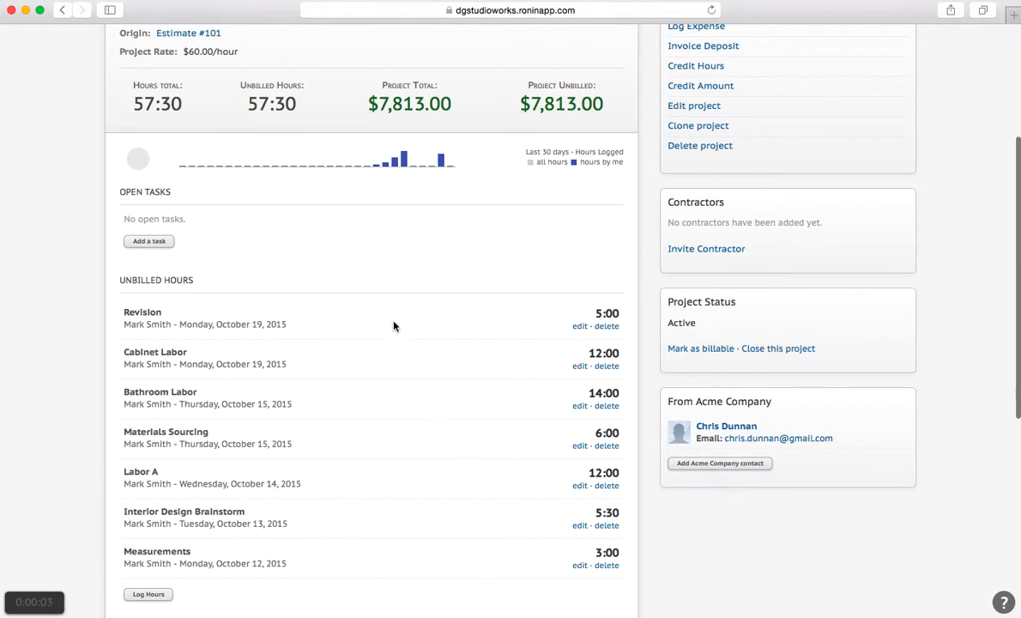
scroll(393, 322, down, 3)
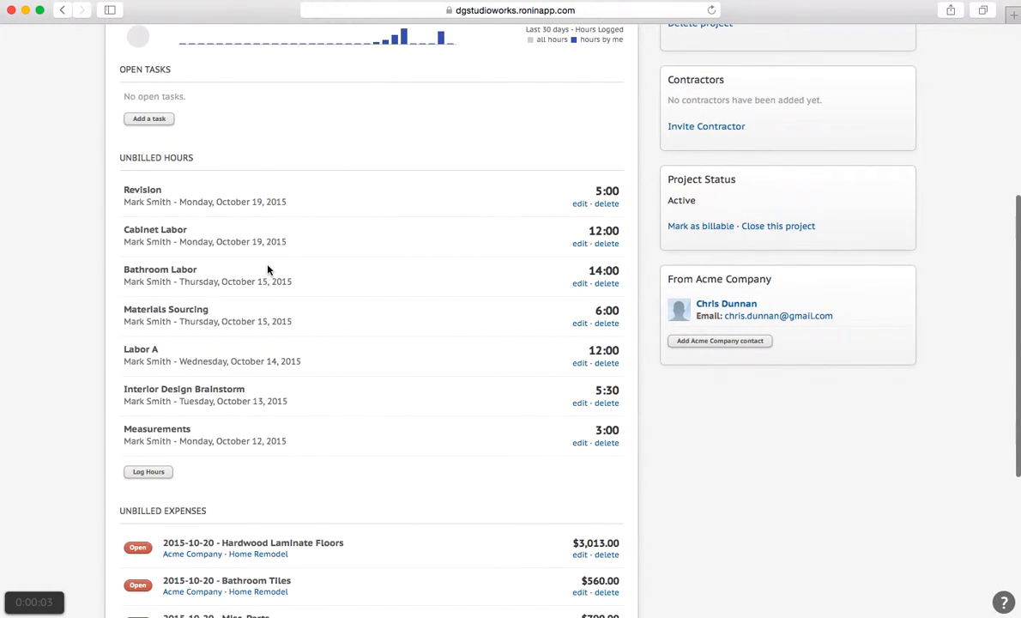
scroll(258, 257, down, 6)
scroll(241, 310, up, 14)
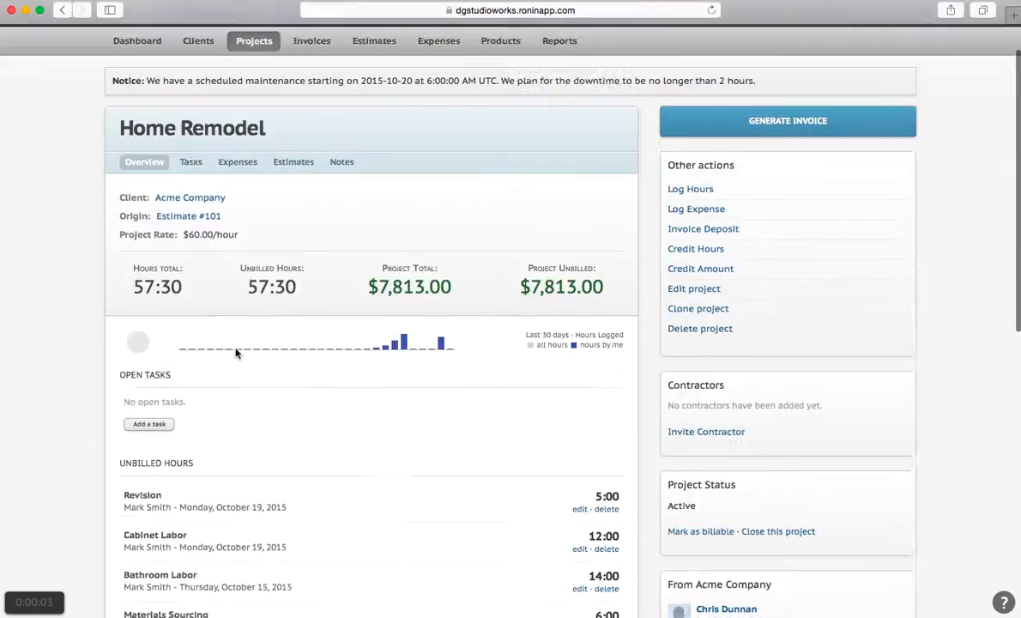
Generate an invoice from the Home Remodel project and review its dates, line items and total.
click(749, 171)
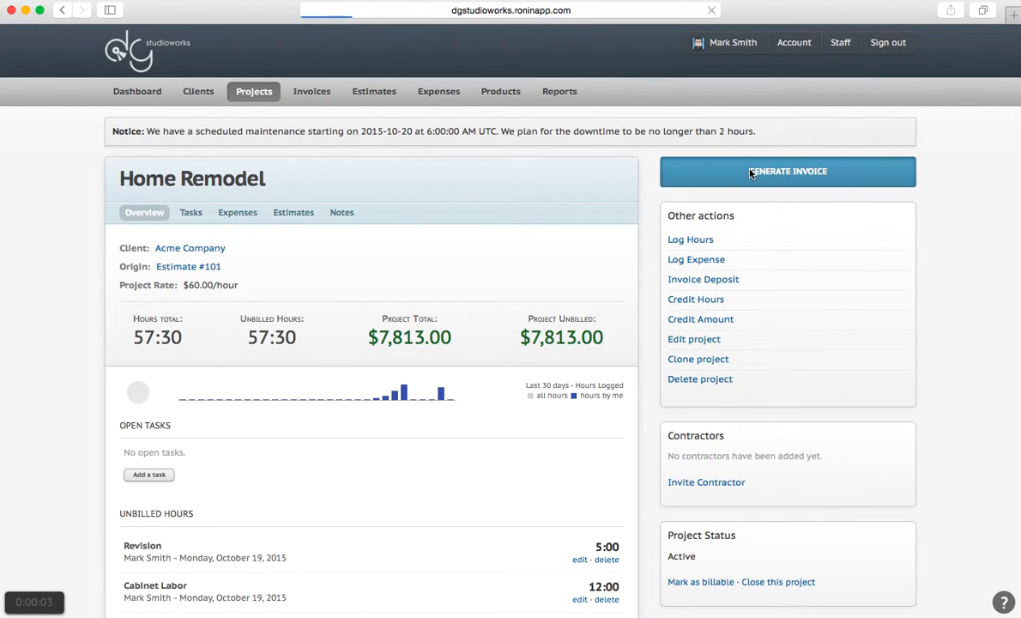
scroll(442, 387, down, 5)
scroll(443, 387, up, 2)
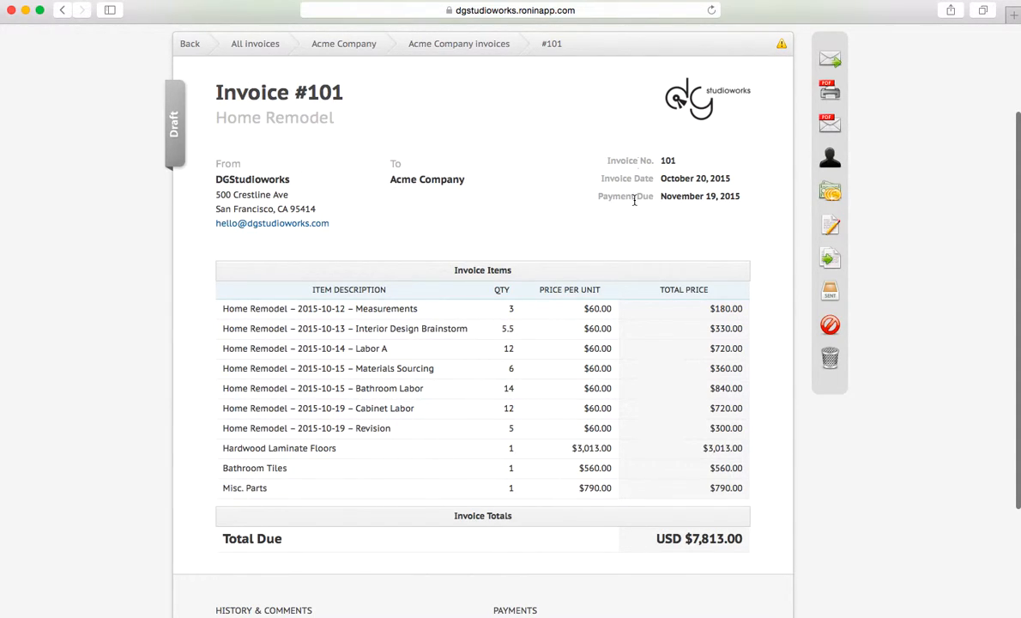
scroll(656, 206, down, 2)
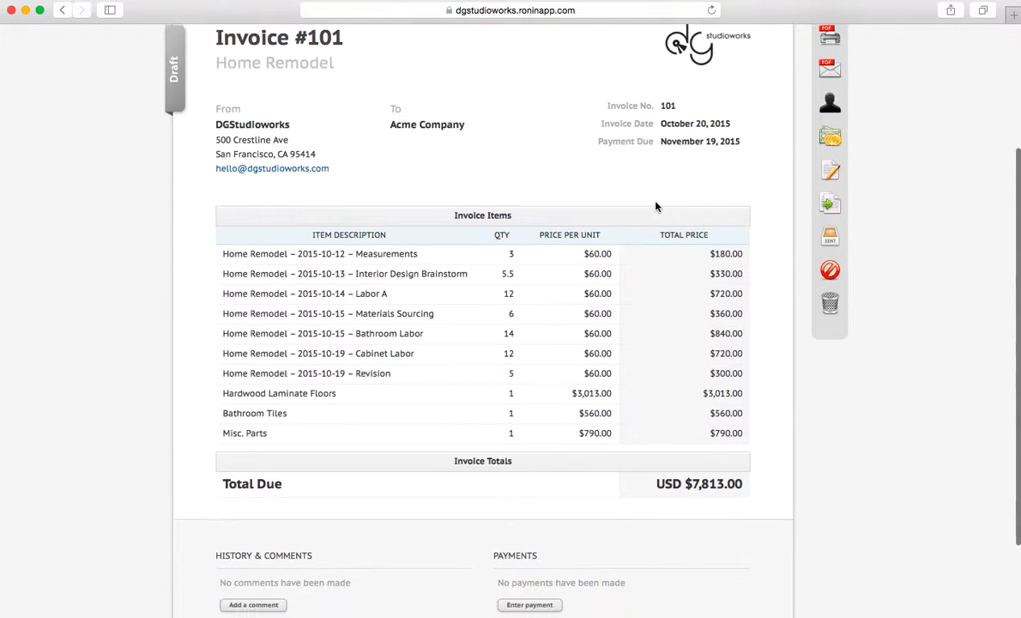
scroll(476, 228, down, 3)
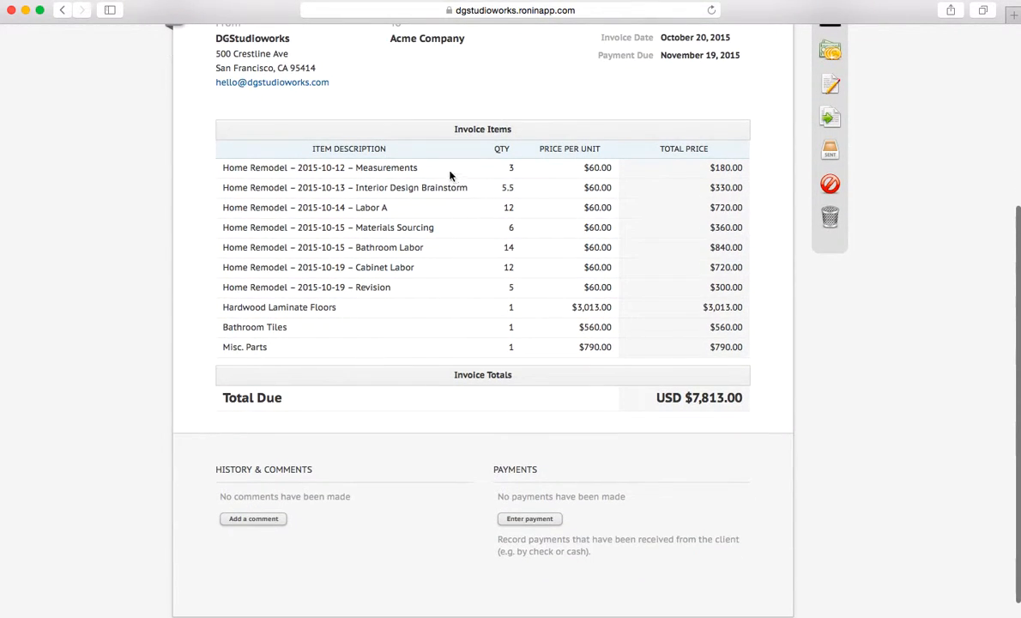
scroll(428, 344, down, 1)
scroll(486, 452, up, 3)
scroll(486, 452, up, 3)
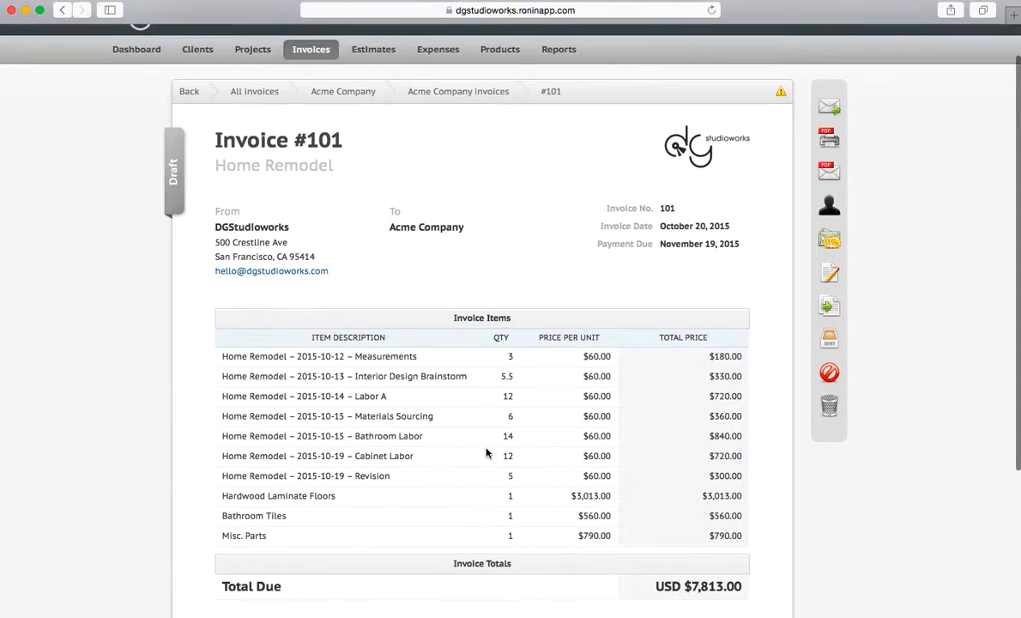
Open invoice #101 for editing and mark the Interior Design Brainstorm, Labor A, Materials Sourcing and Bathroom Labor items as taxable.
click(831, 285)
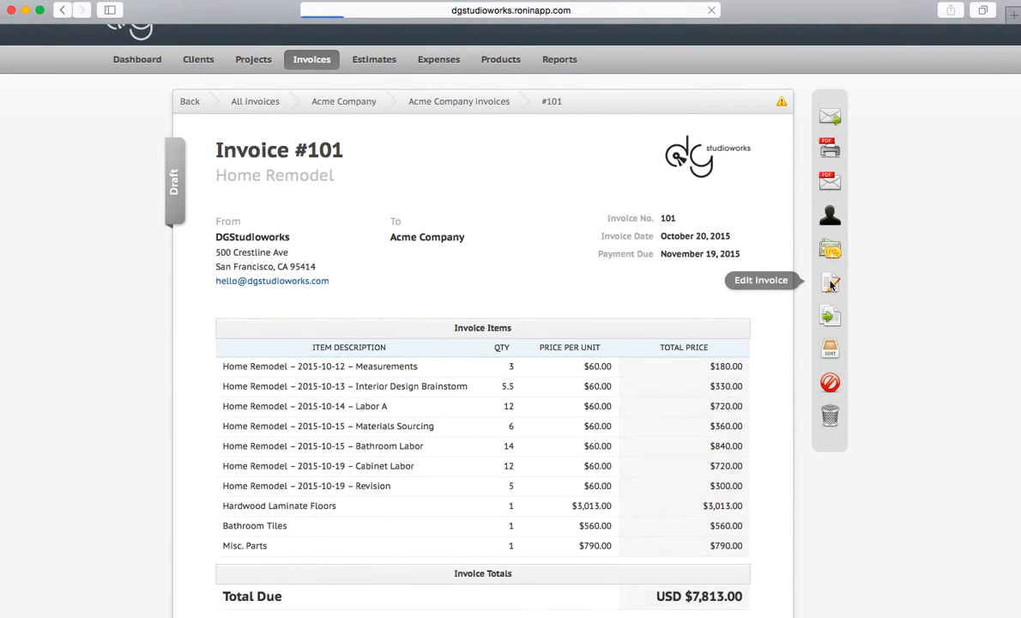
scroll(768, 285, down, 5)
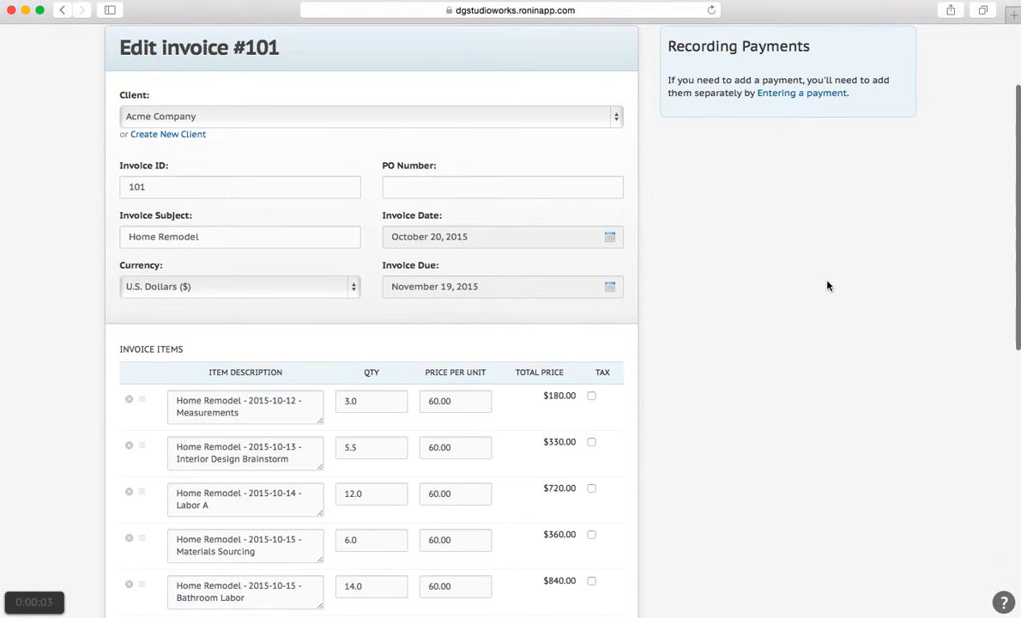
scroll(437, 302, down, 1)
scroll(437, 302, down, 1)
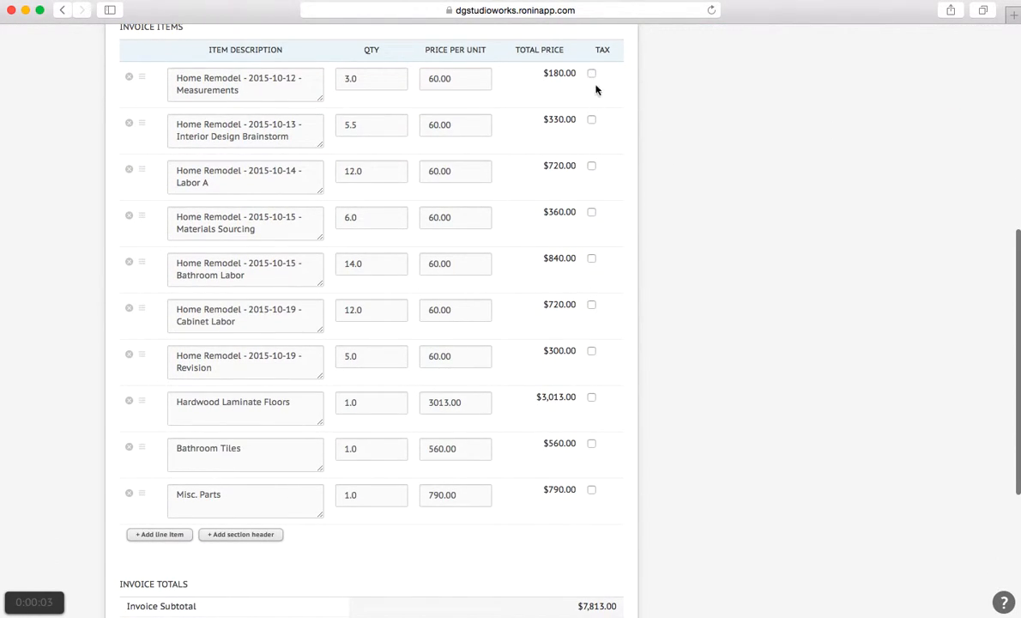
click(591, 120)
click(593, 167)
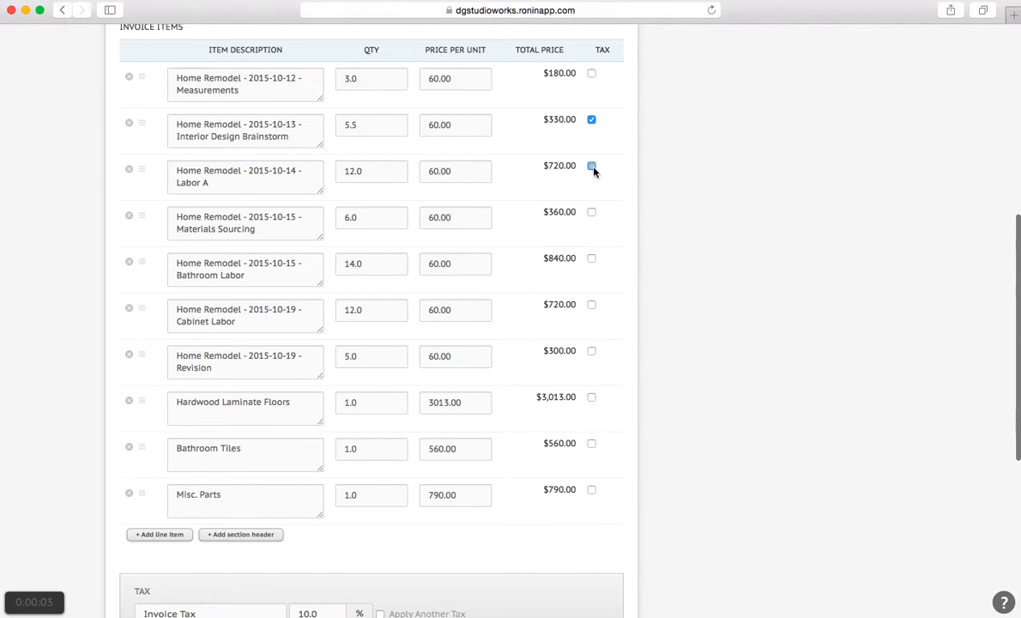
click(593, 213)
click(591, 259)
Set the Invoice Tax rate to 9% and review the recalculated invoice totals.
scroll(594, 264, down, 5)
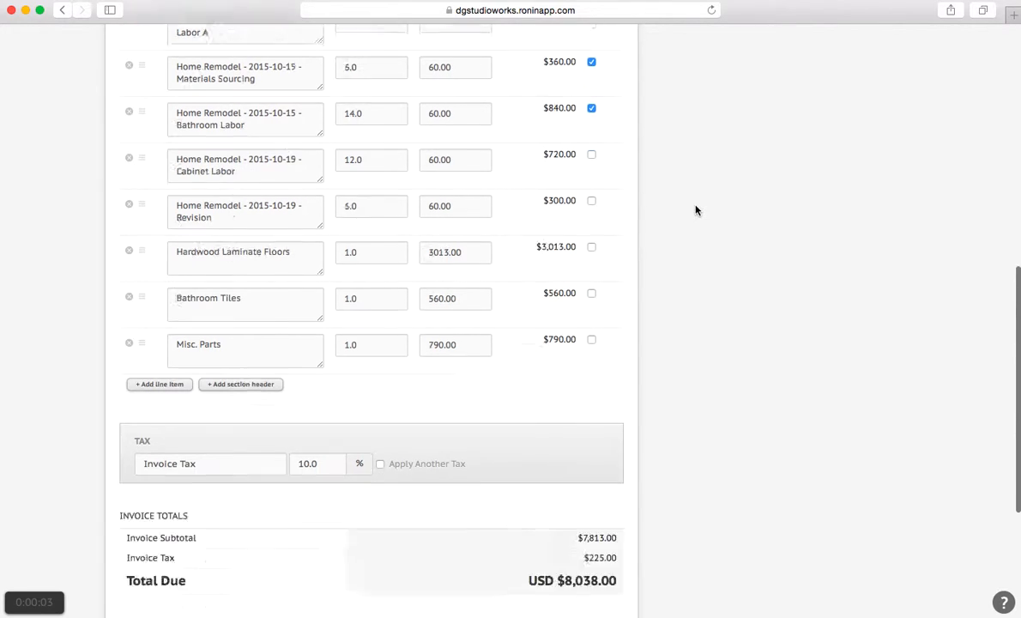
drag(306, 328, 237, 331)
text(9)
click(648, 308)
scroll(648, 309, up, 5)
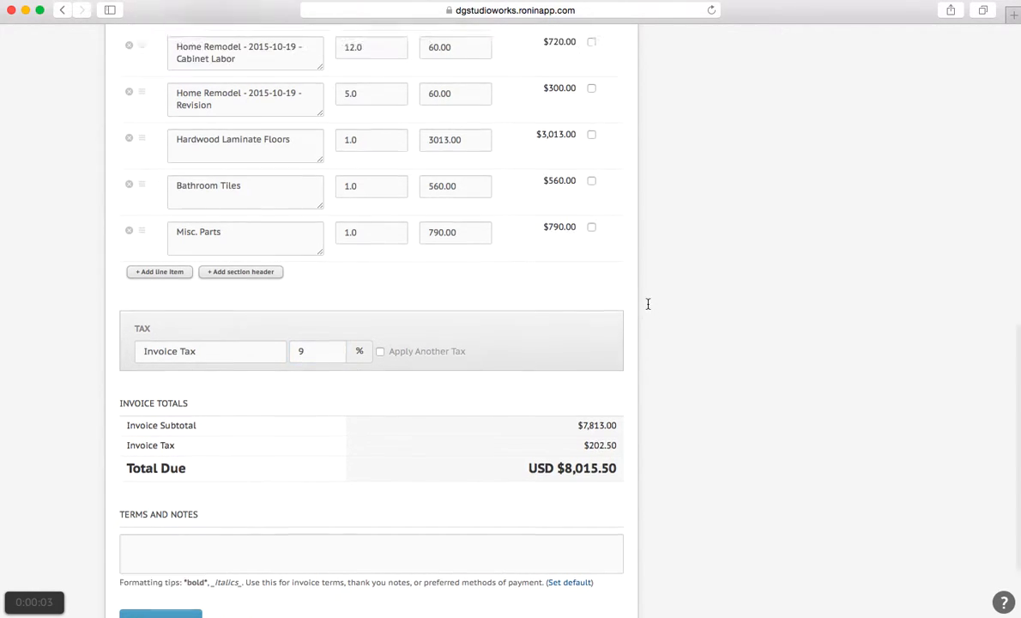
scroll(649, 309, down, 3)
scroll(648, 309, down, 1)
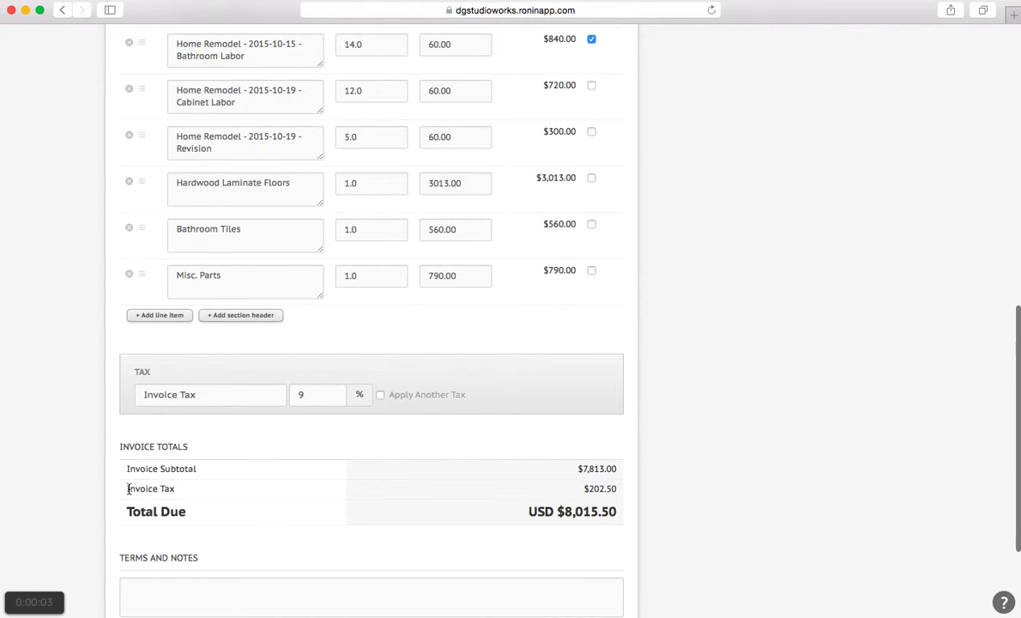
scroll(216, 499, up, 3)
scroll(217, 499, down, 1)
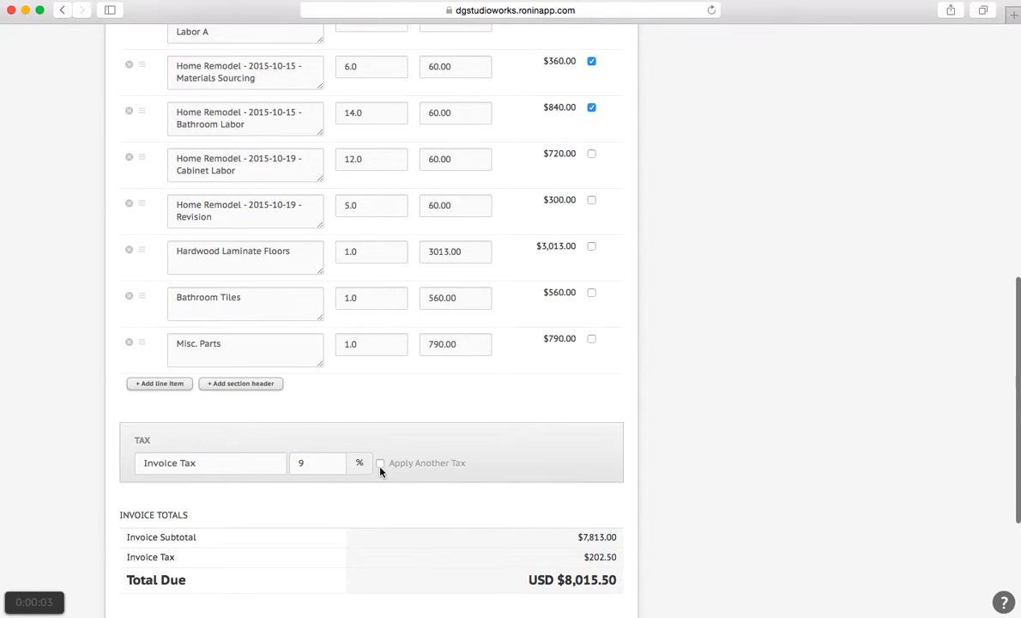
Apply a second tax to the invoice and review its name, rate and the line items' tax selections.
click(380, 463)
scroll(650, 426, down, 4)
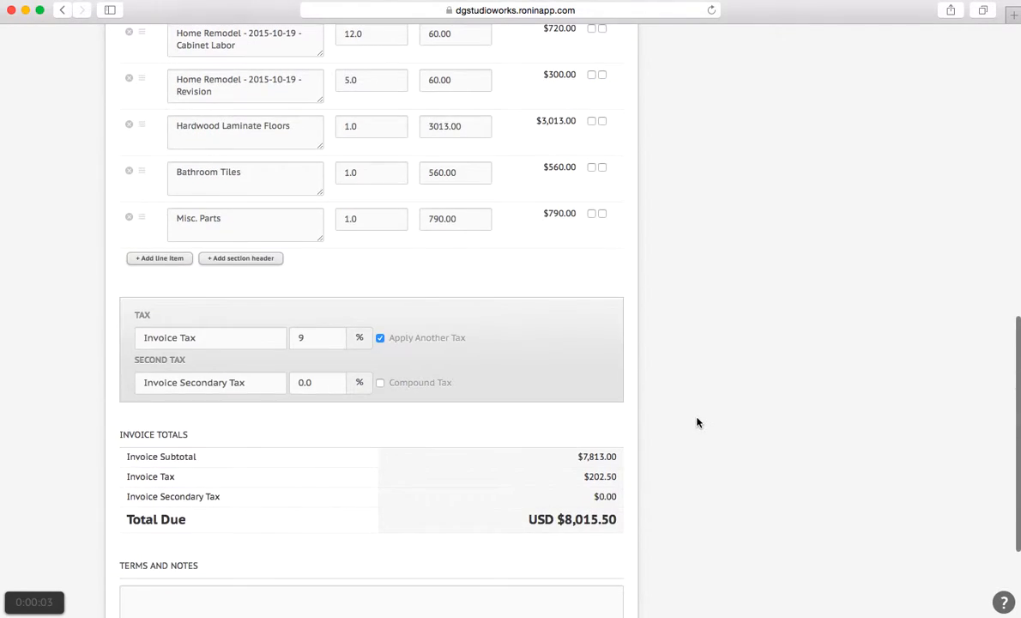
click(258, 382)
click(186, 383)
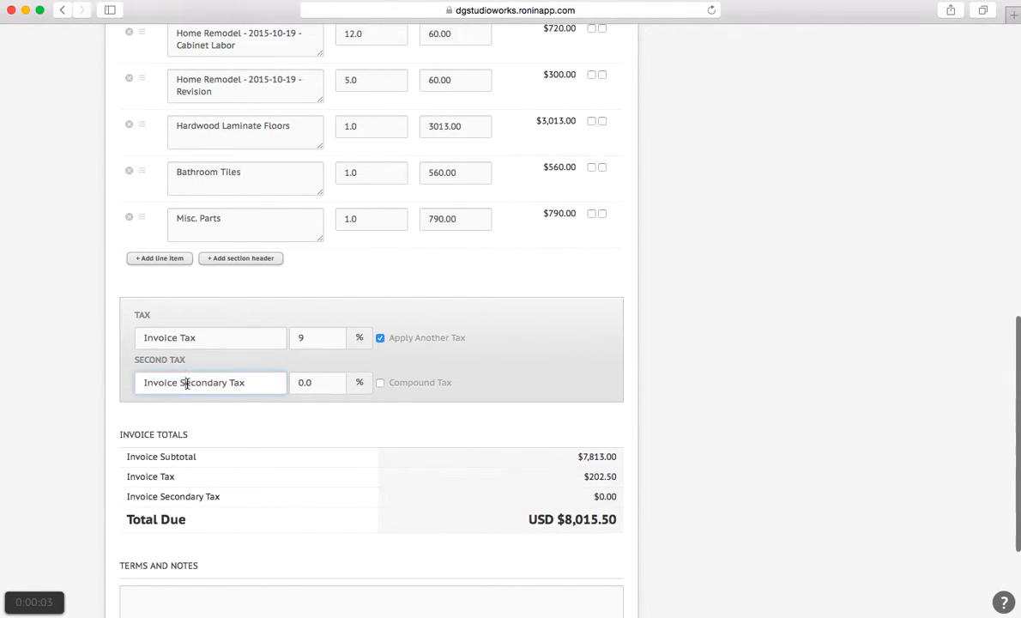
scroll(59, 414, down, 4)
scroll(59, 414, up, 12)
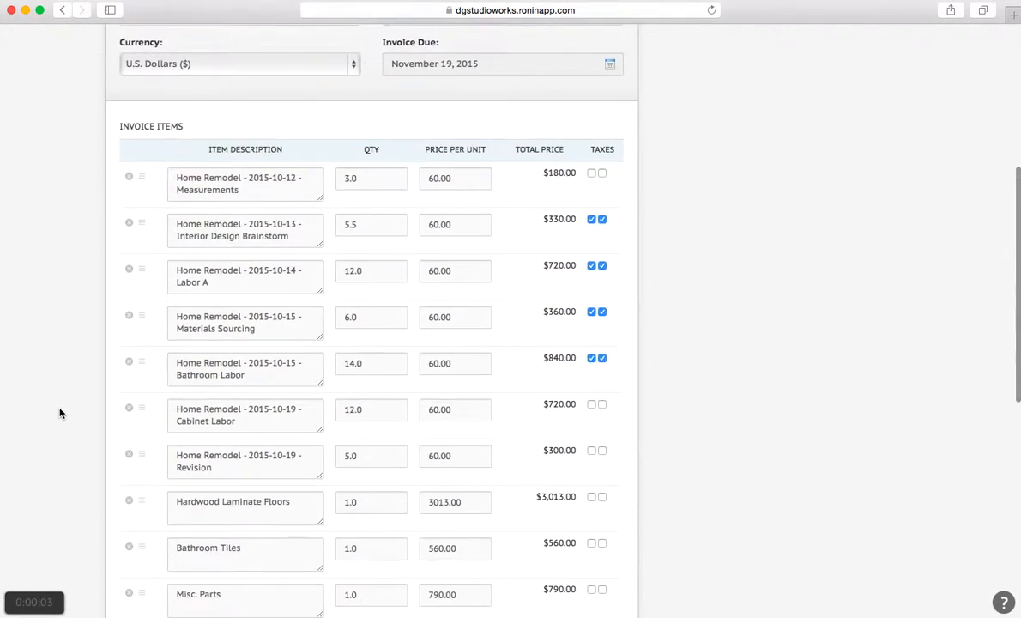
scroll(60, 414, down, 4)
scroll(59, 414, up, 3)
scroll(59, 414, down, 6)
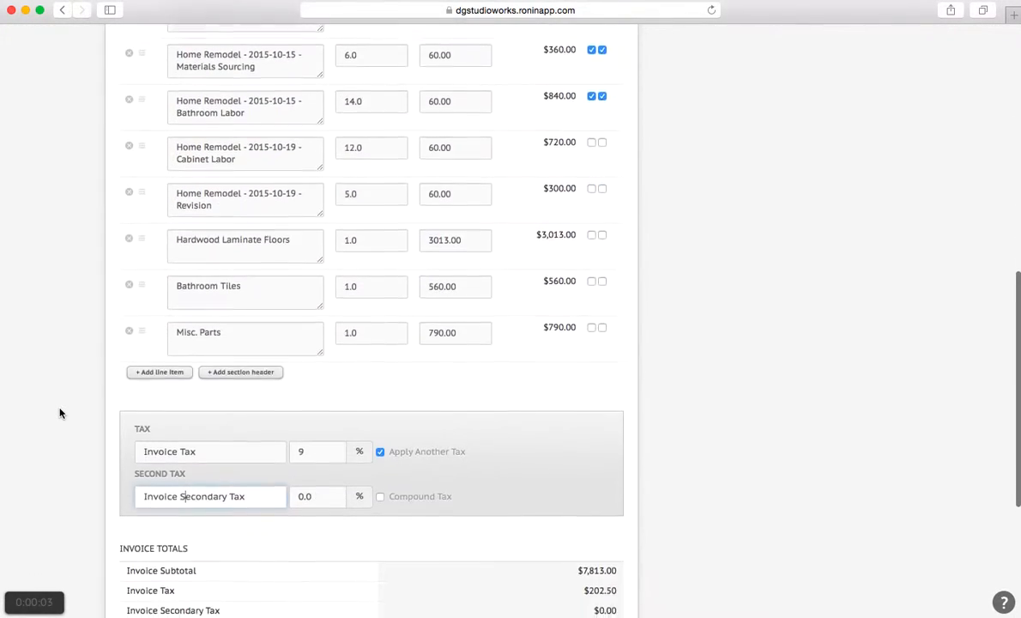
Save the changes to invoice #101 and review its line items, tax and total due.
click(136, 597)
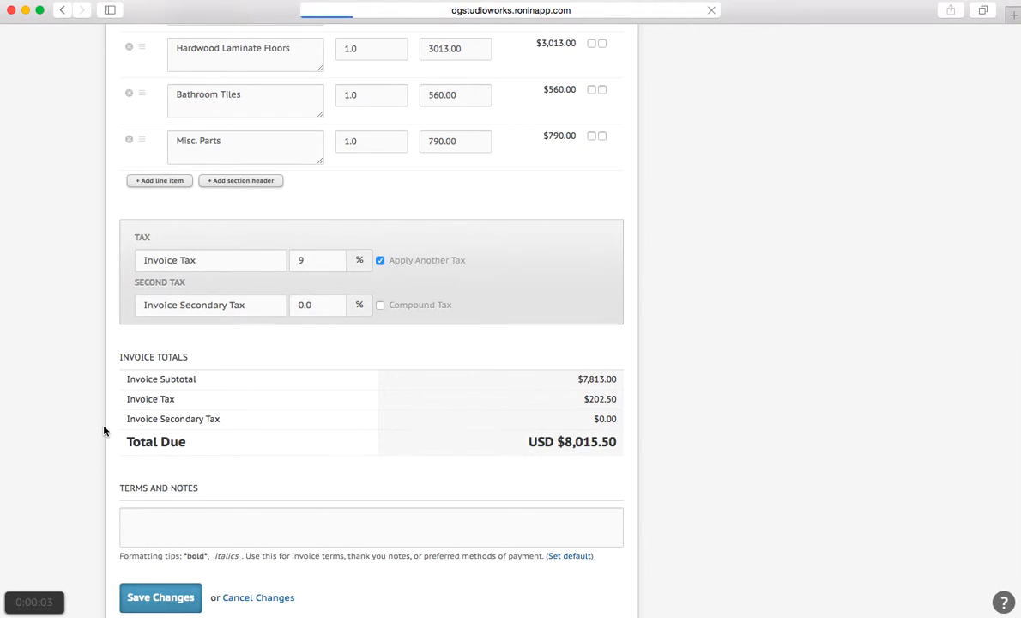
scroll(104, 431, down, 5)
scroll(103, 431, up, 2)
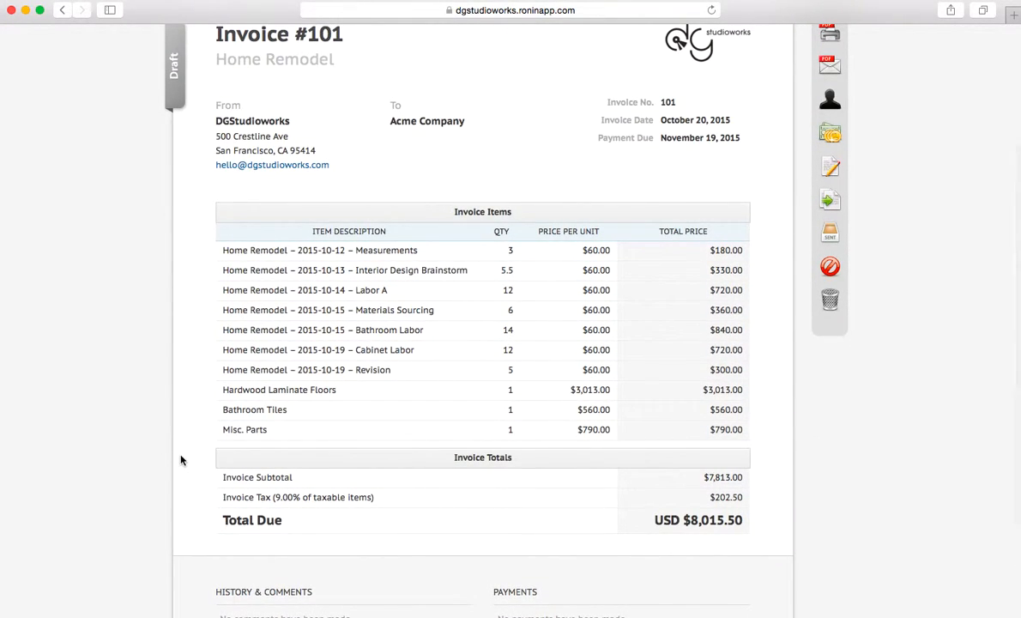
Open the Home Remodel project and check its billed percentage, unbilled hours and linked invoice.
scroll(180, 460, up, 4)
click(261, 98)
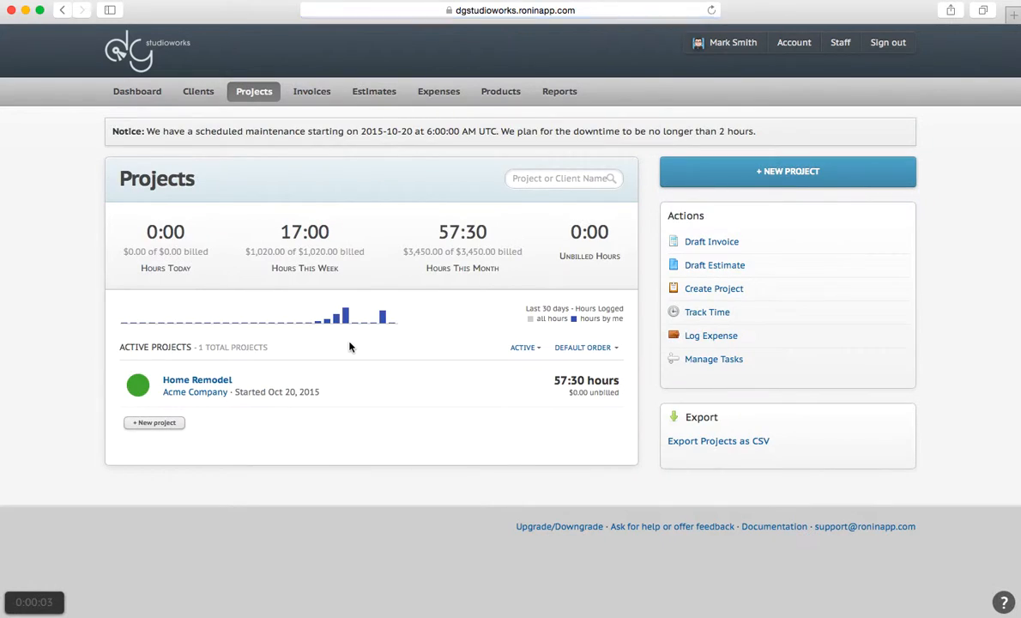
click(218, 380)
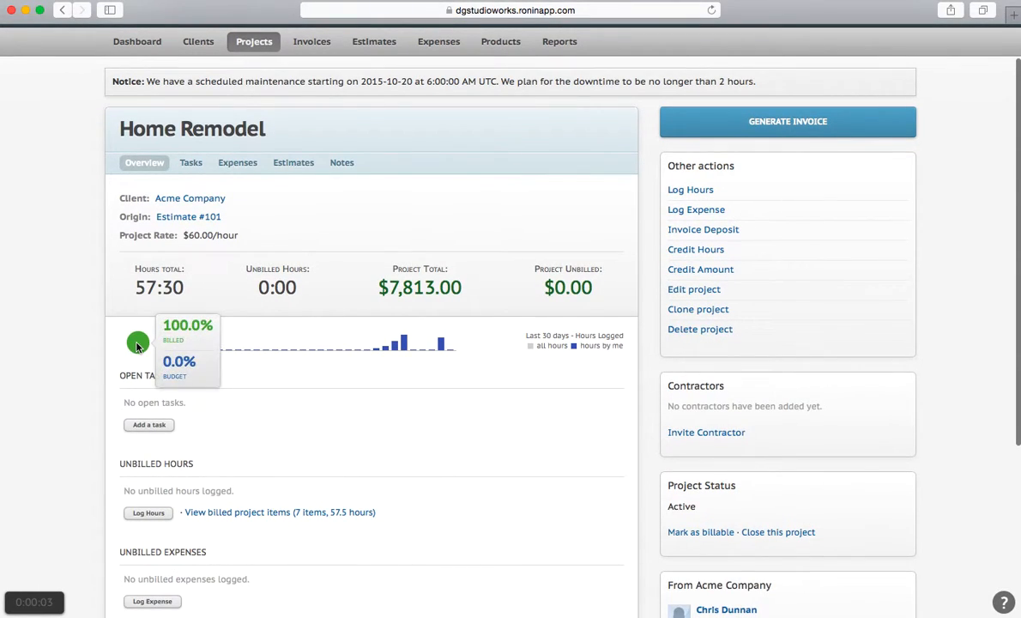
scroll(86, 346, down, 3)
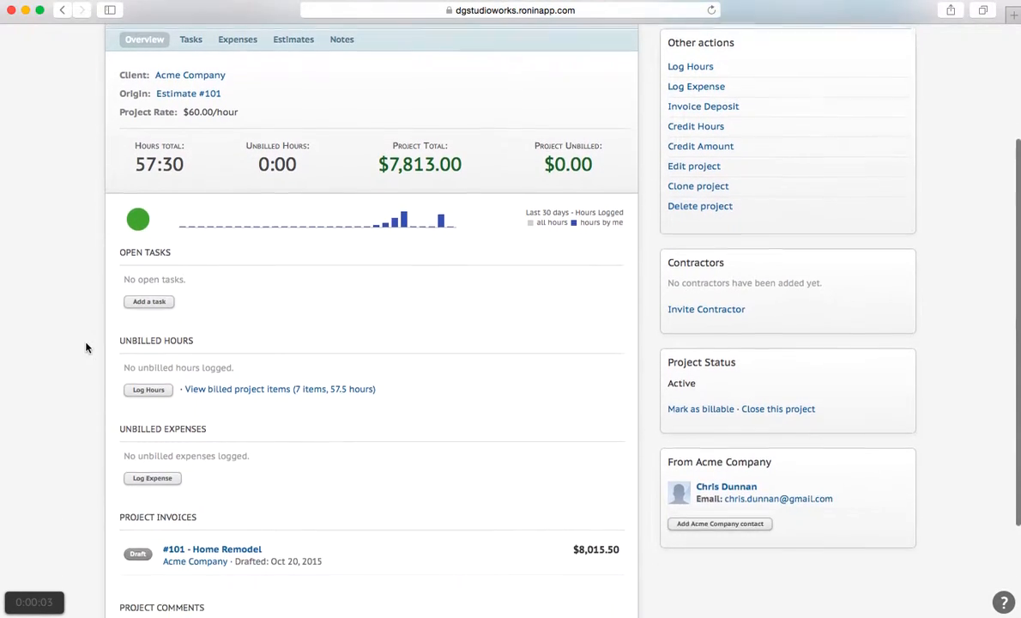
Log 6 hours on the Home Remodel project with the task summary "Misc. 2" and save the entry.
click(147, 388)
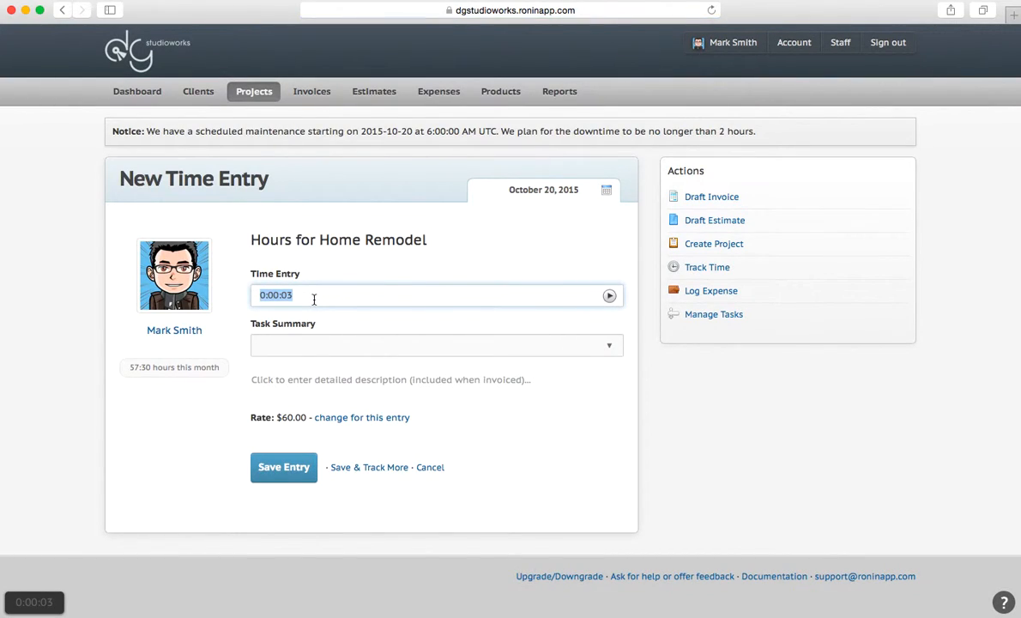
text(6)
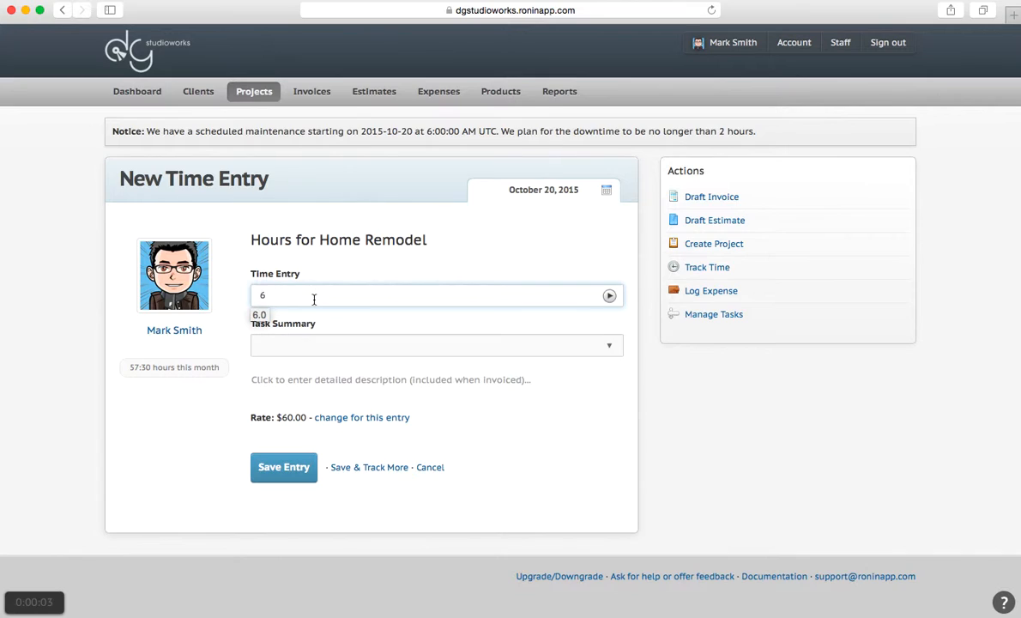
click(369, 344)
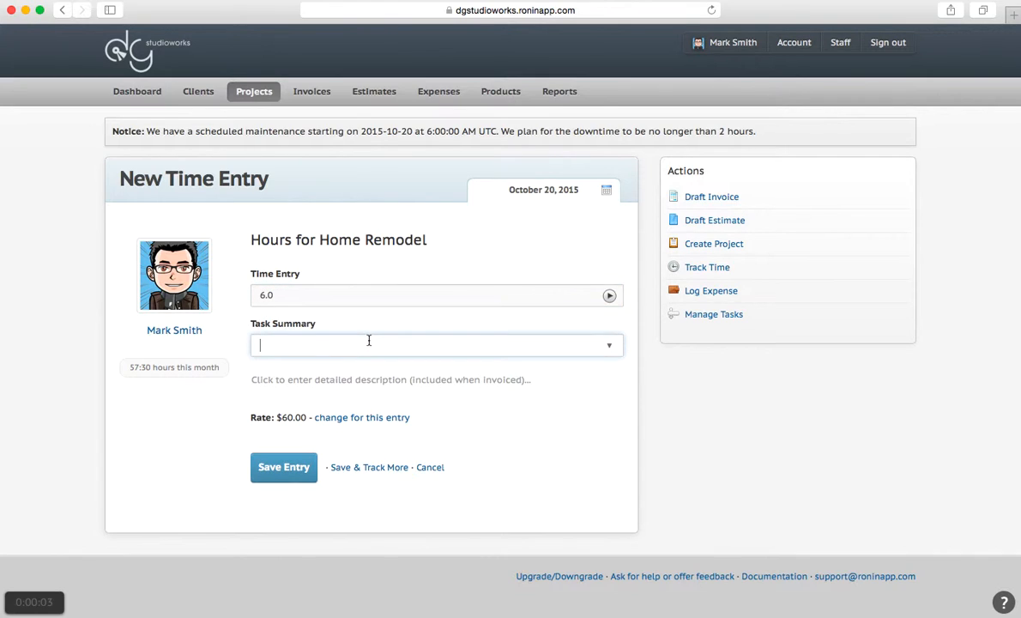
text(Misc. 2)
click(285, 470)
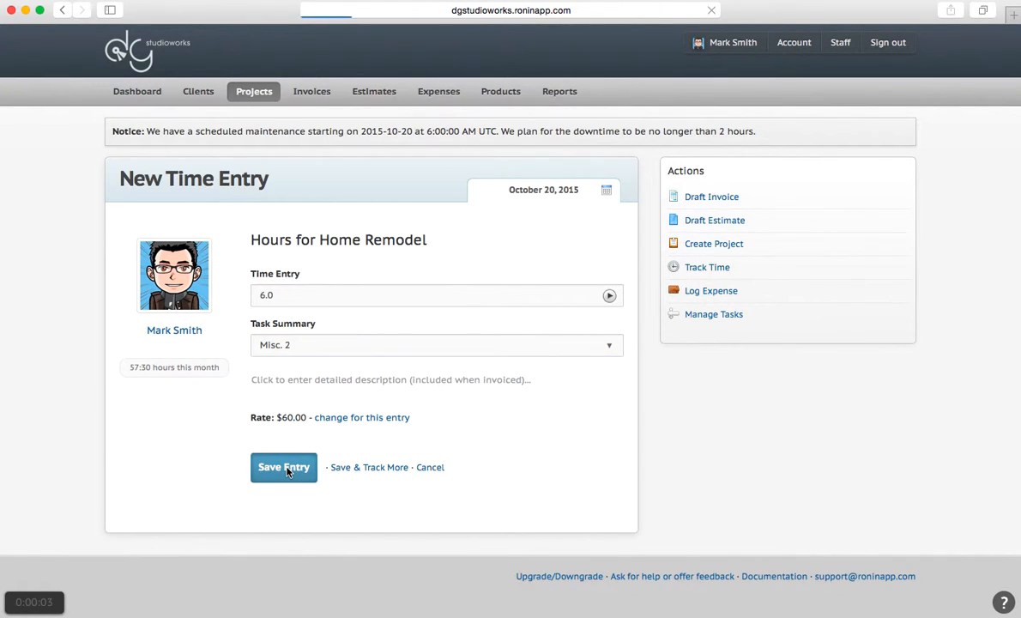
Review the Home Remodel project's billed percentage, unbilled hours and project invoices after logging the new time entry.
scroll(109, 330, down, 3)
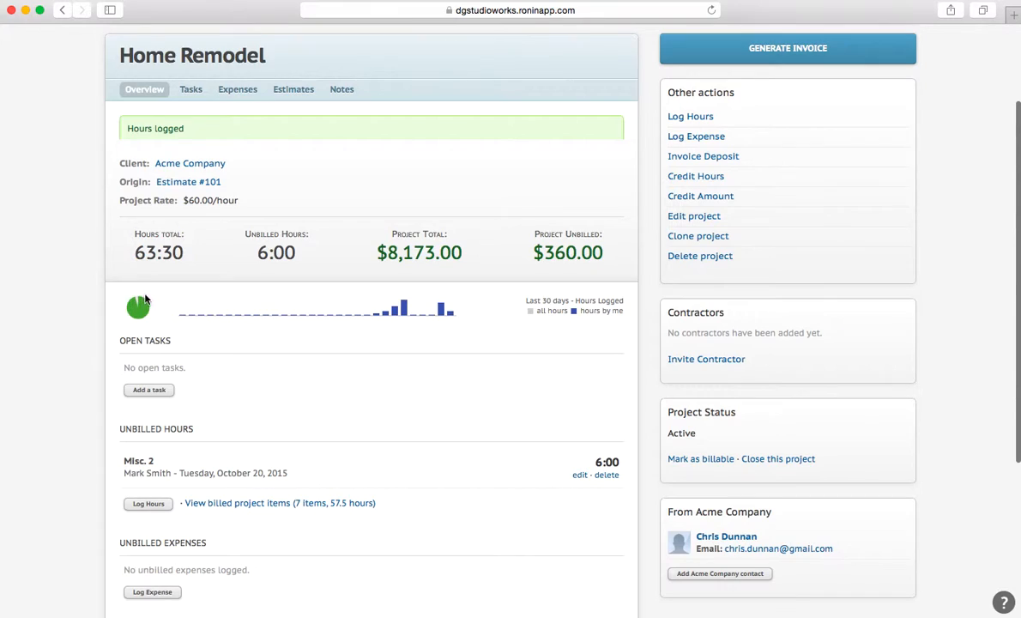
mouse_move(137, 310)
scroll(262, 252, down, 5)
scroll(262, 255, up, 3)
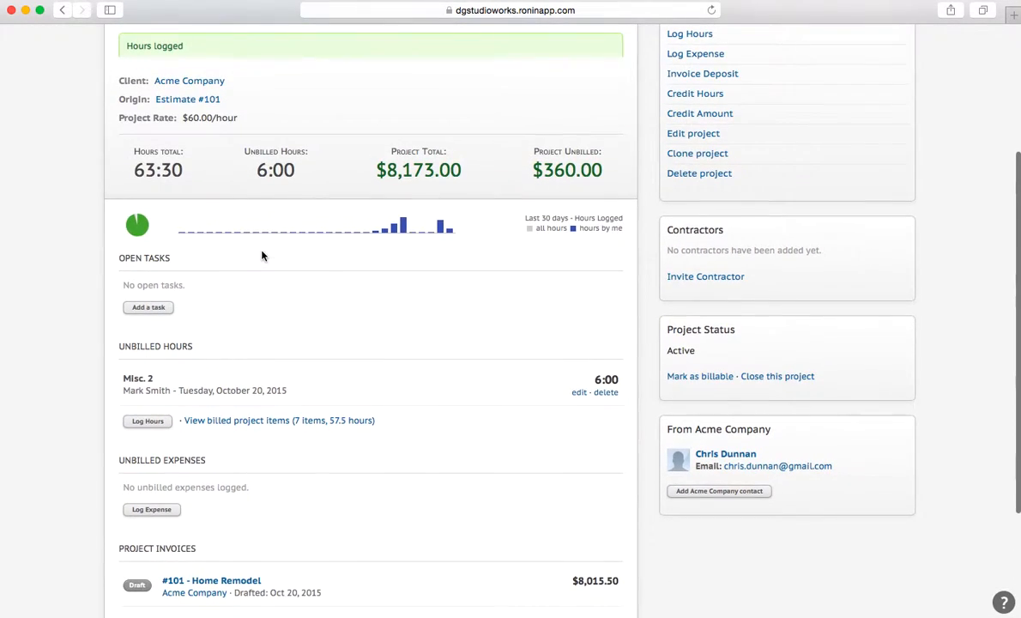
scroll(263, 198, down, 5)
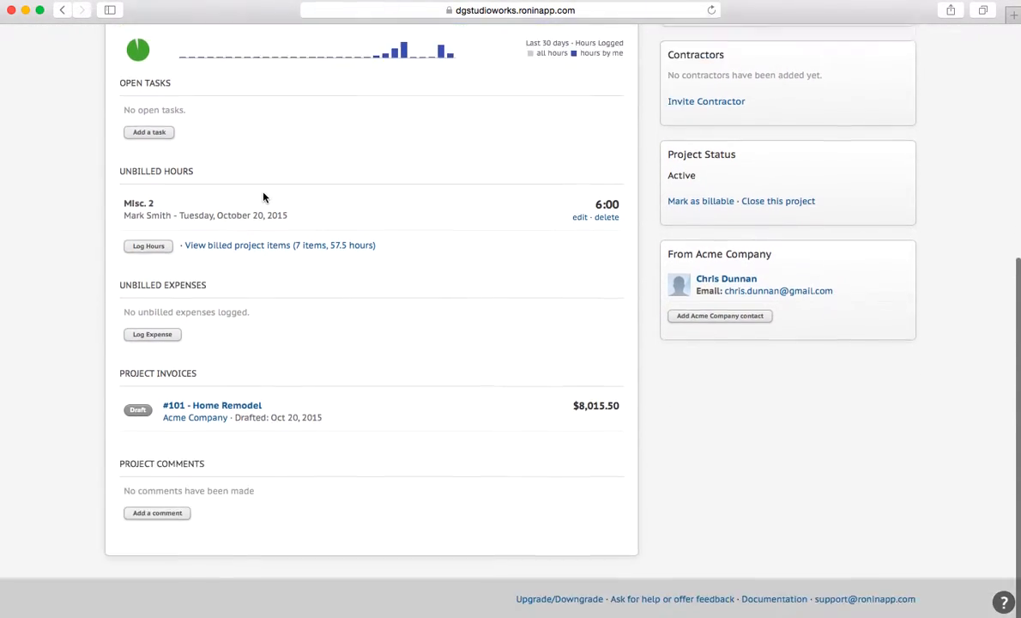
Open the Home Remodel project's draft invoice #101, review its items and start editing it.
click(223, 408)
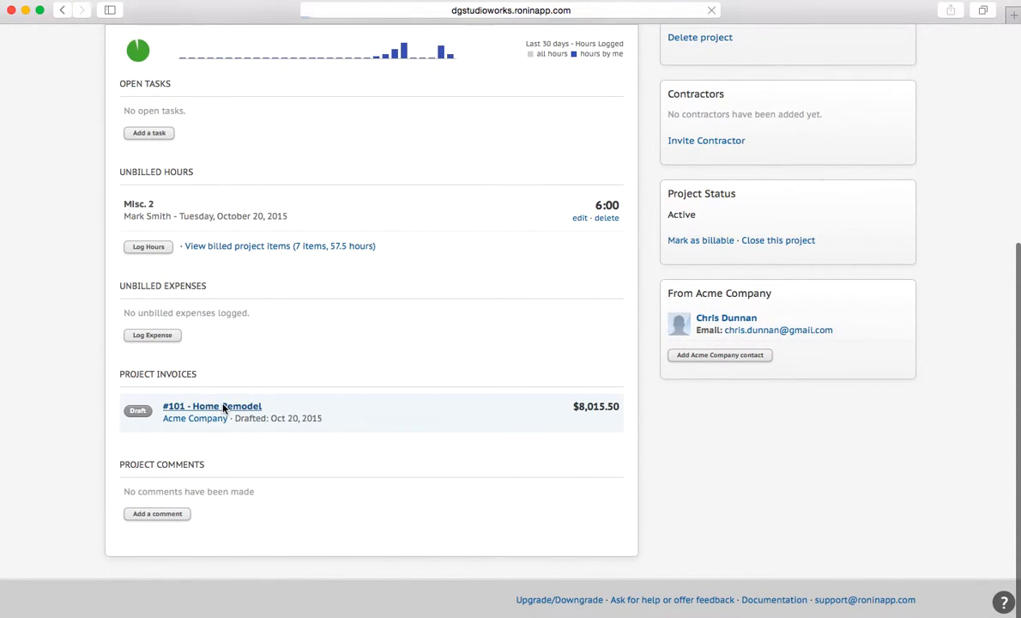
scroll(551, 315, down, 4)
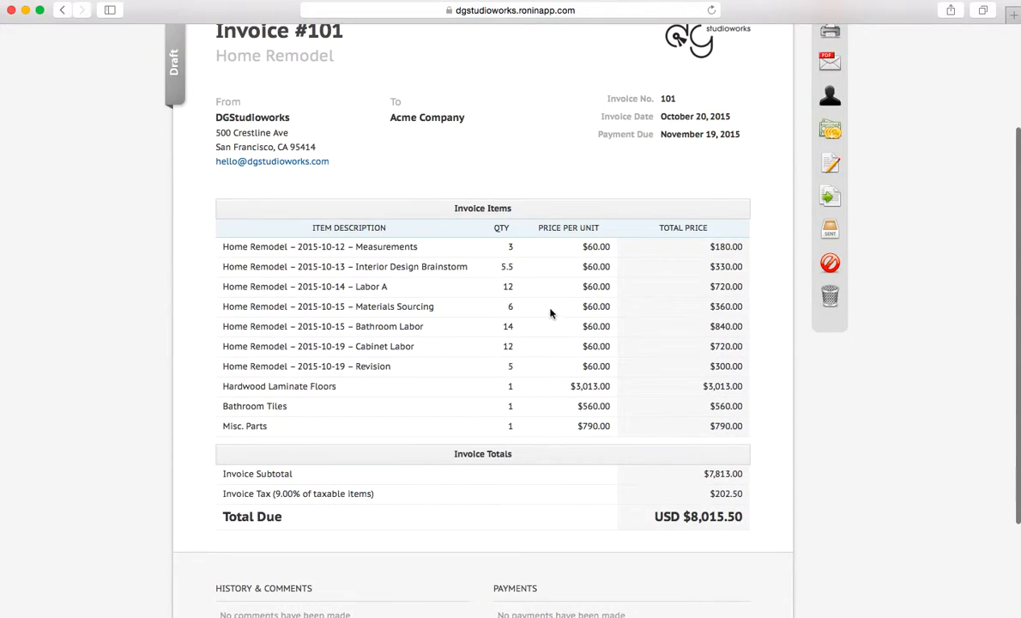
click(830, 163)
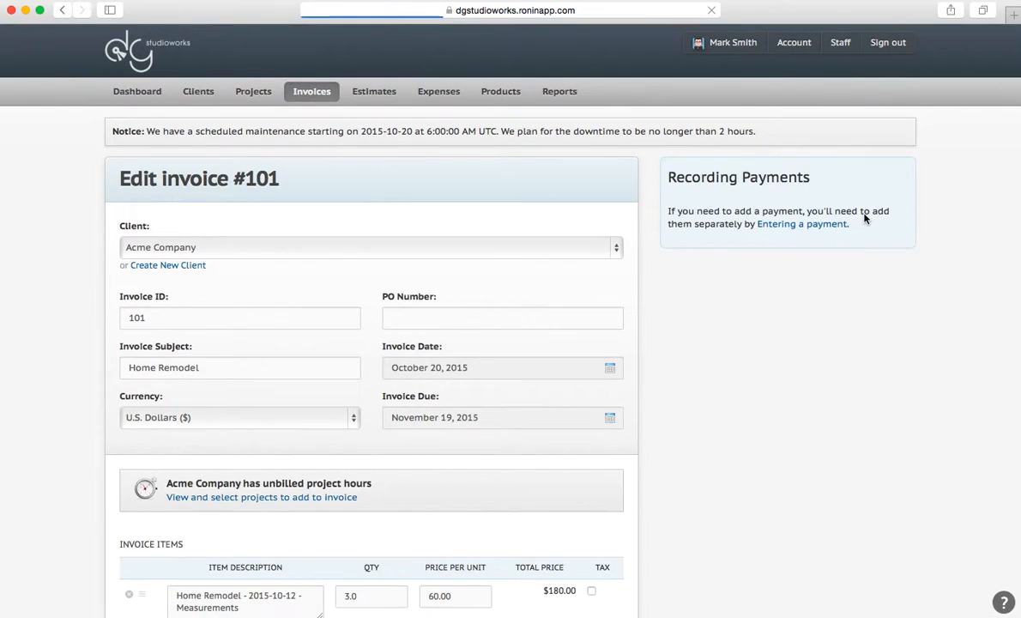
Show Acme Company's unbilled project hours and add the Home Remodel hours to the invoice.
scroll(864, 218, down, 5)
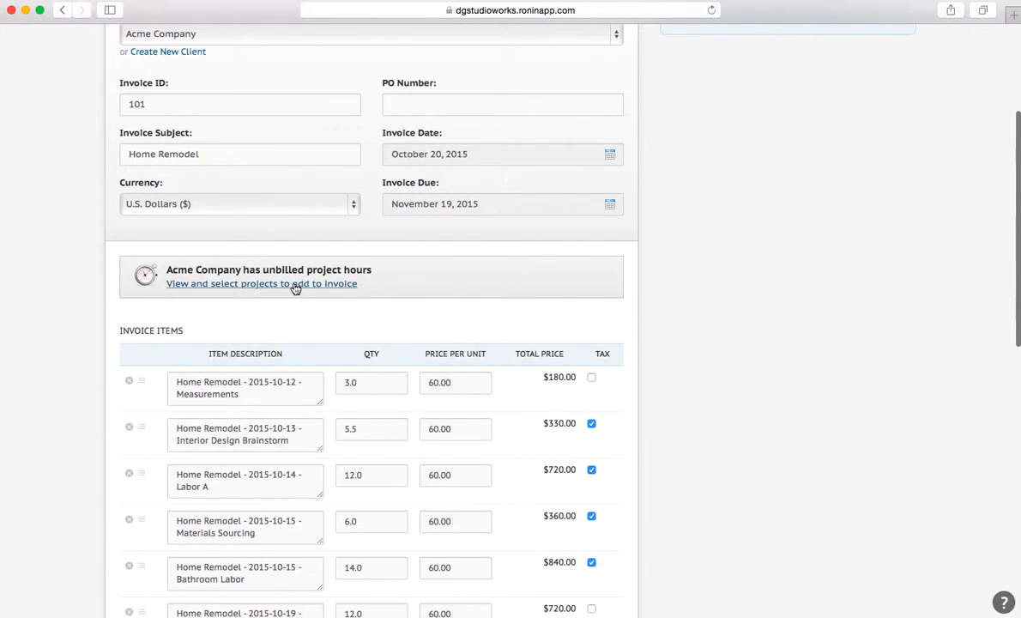
scroll(385, 237, down, 1)
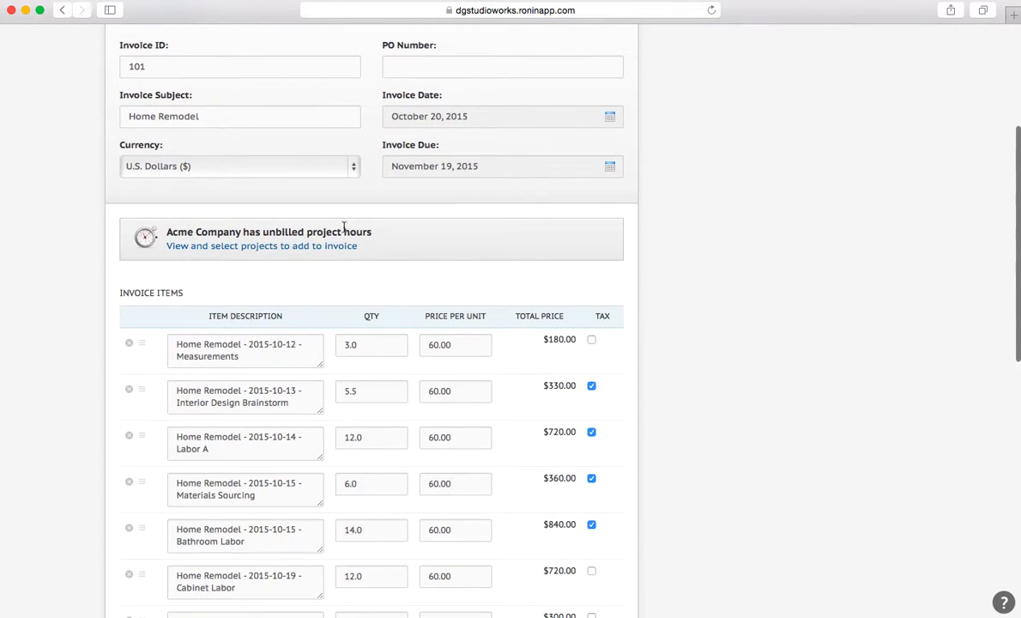
click(275, 246)
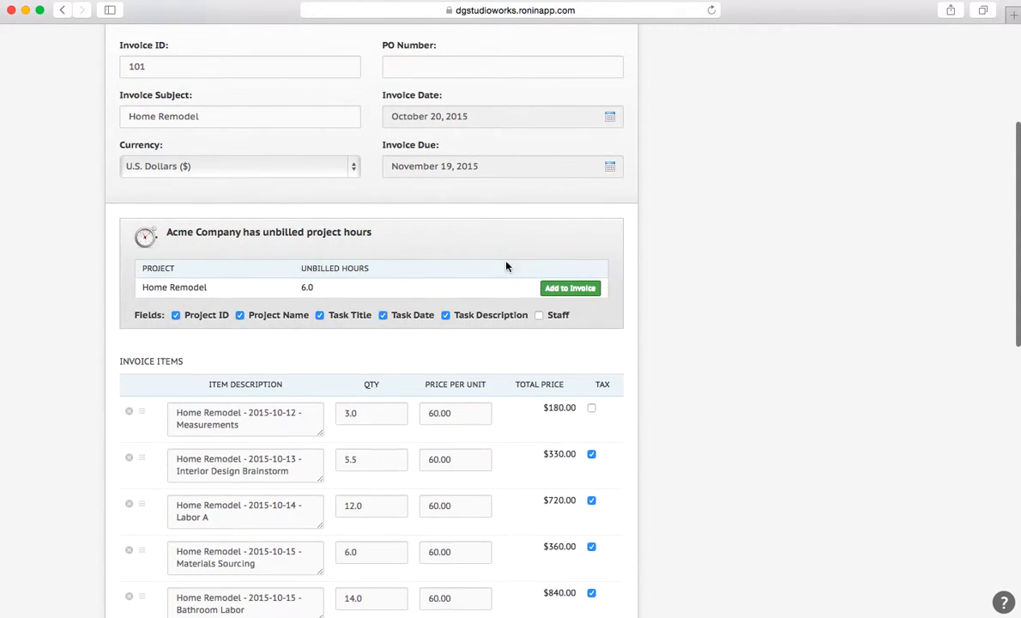
drag(302, 288, 341, 289)
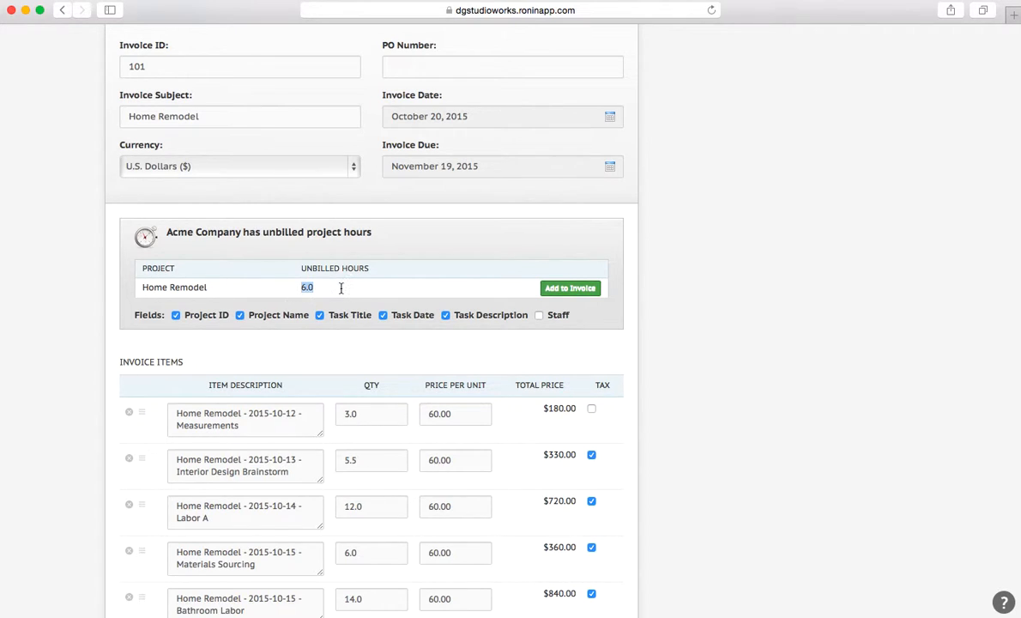
scroll(342, 290, down, 3)
click(567, 292)
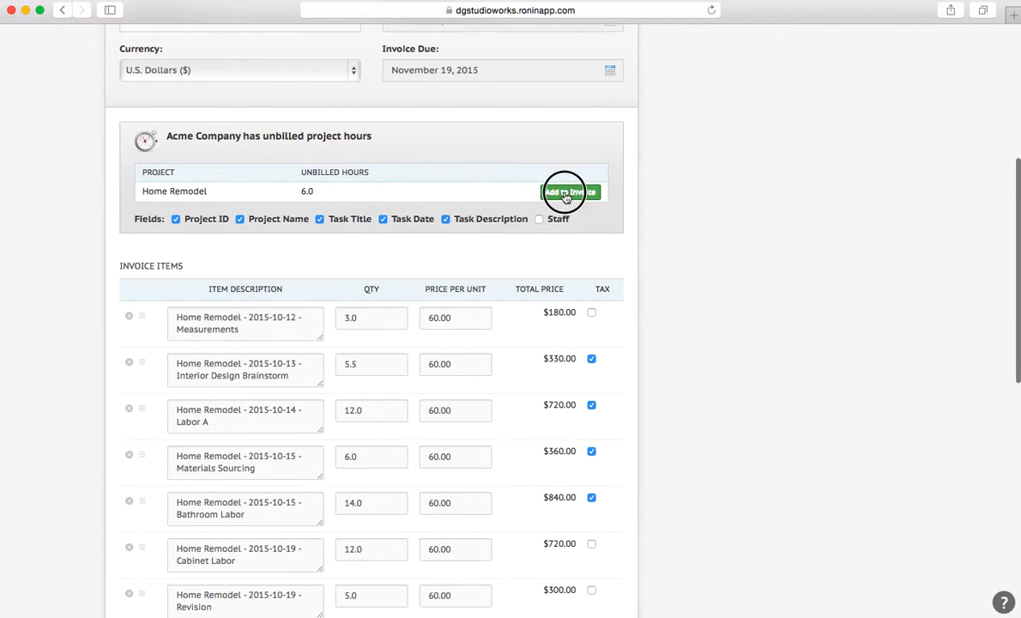
Move the "Home Remodel - Misc. 2" line item up to sit directly above Cabinet Labor.
scroll(692, 206, down, 4)
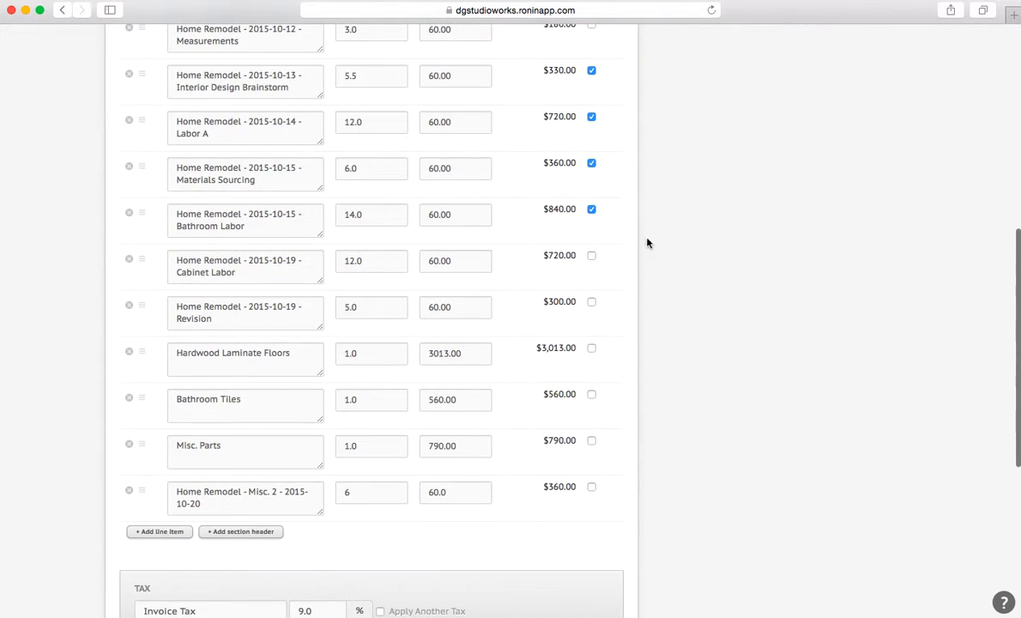
scroll(661, 273, down, 1)
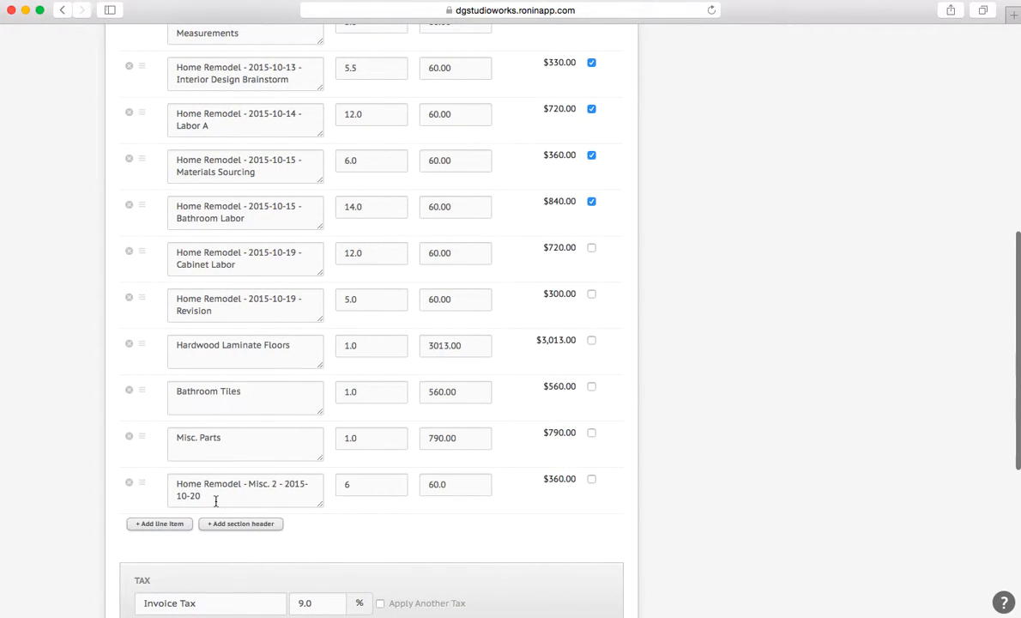
drag(142, 483, 153, 249)
scroll(163, 490, down, 2)
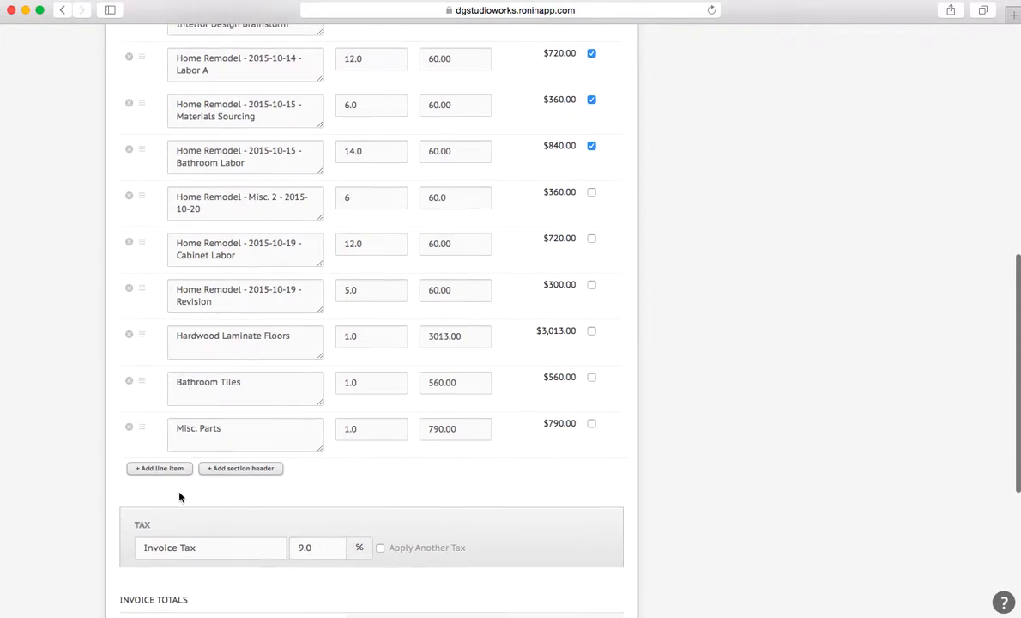
Add a section header named "Labor" and place it directly above the Bathroom Labor line item.
click(228, 468)
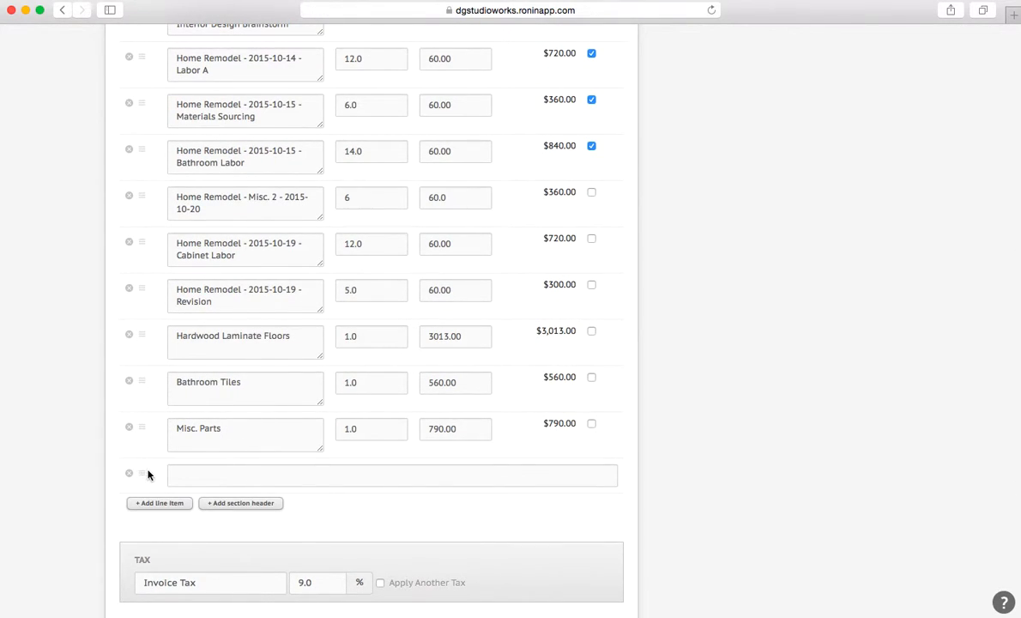
drag(141, 471, 157, 149)
click(198, 150)
text(Labor)
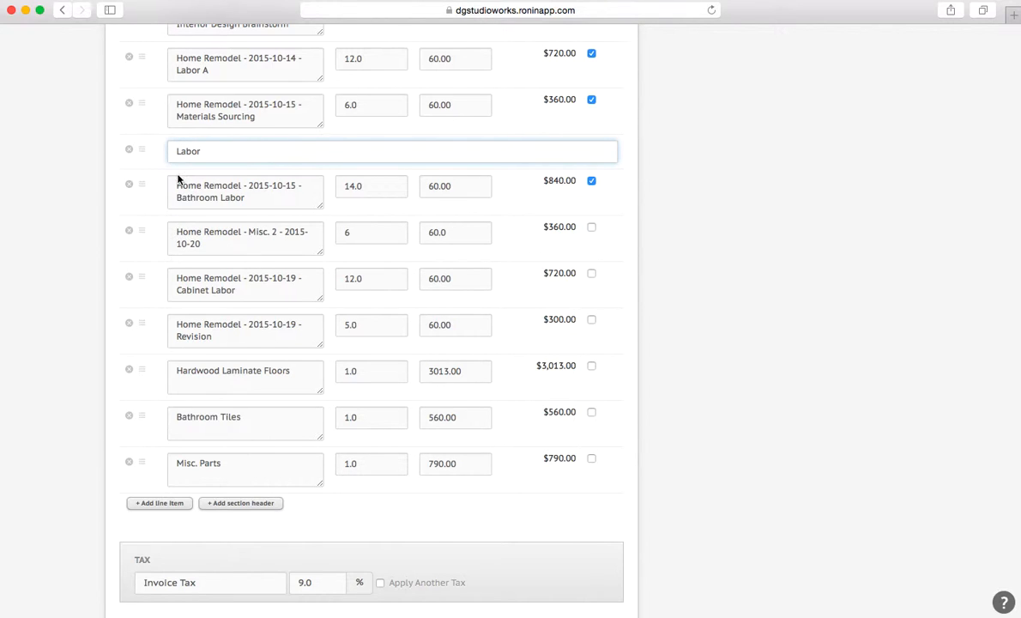
Move Labor A directly below the "Labor" header, and move the Misc. 2 and Revision line items above that header.
scroll(146, 185, up, 3)
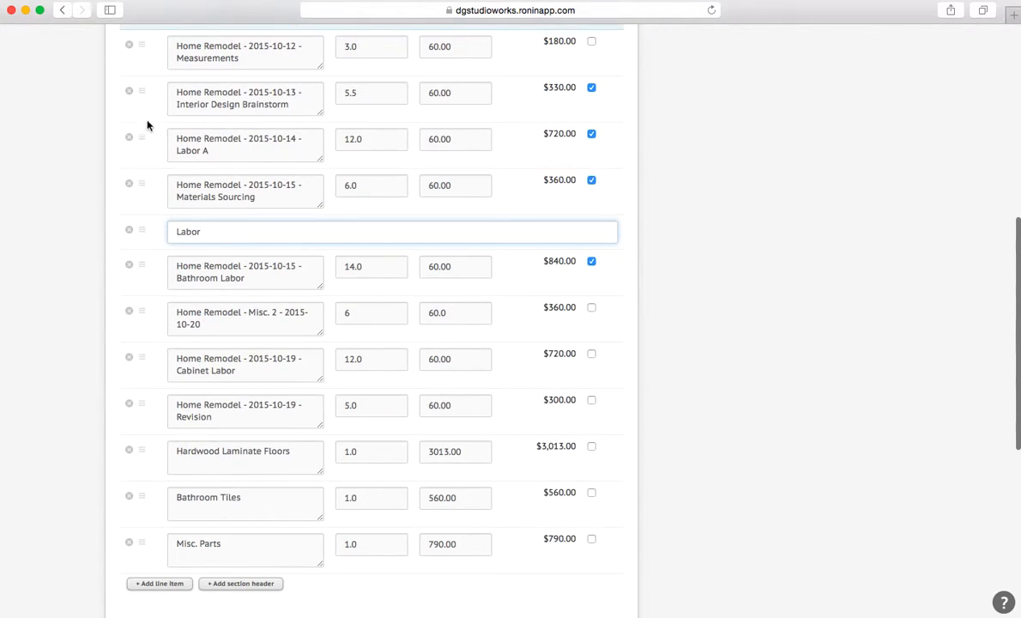
drag(141, 136, 142, 225)
scroll(154, 120, up, 2)
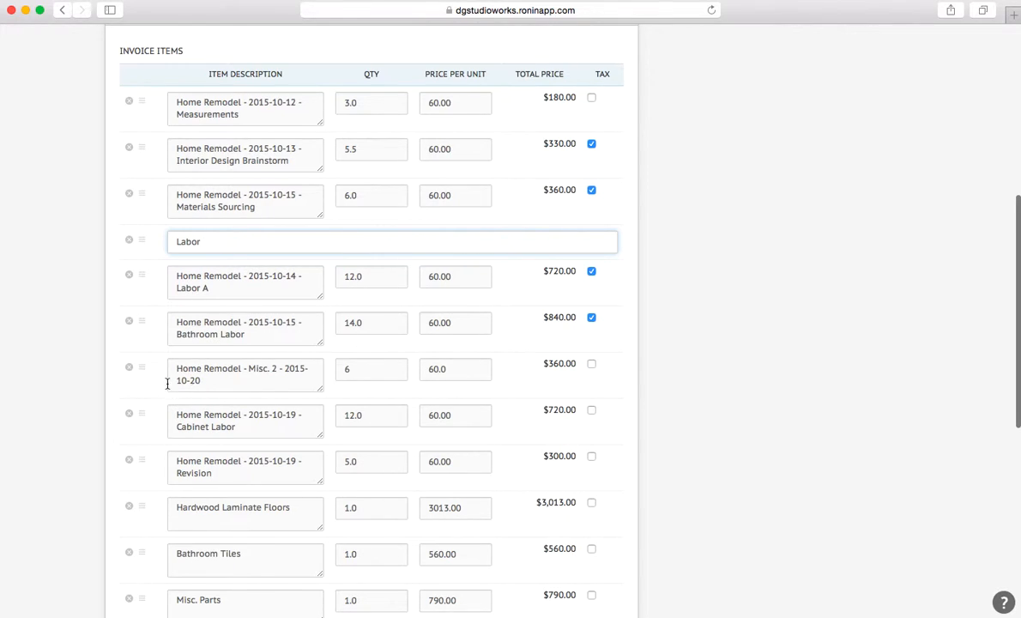
drag(141, 367, 151, 245)
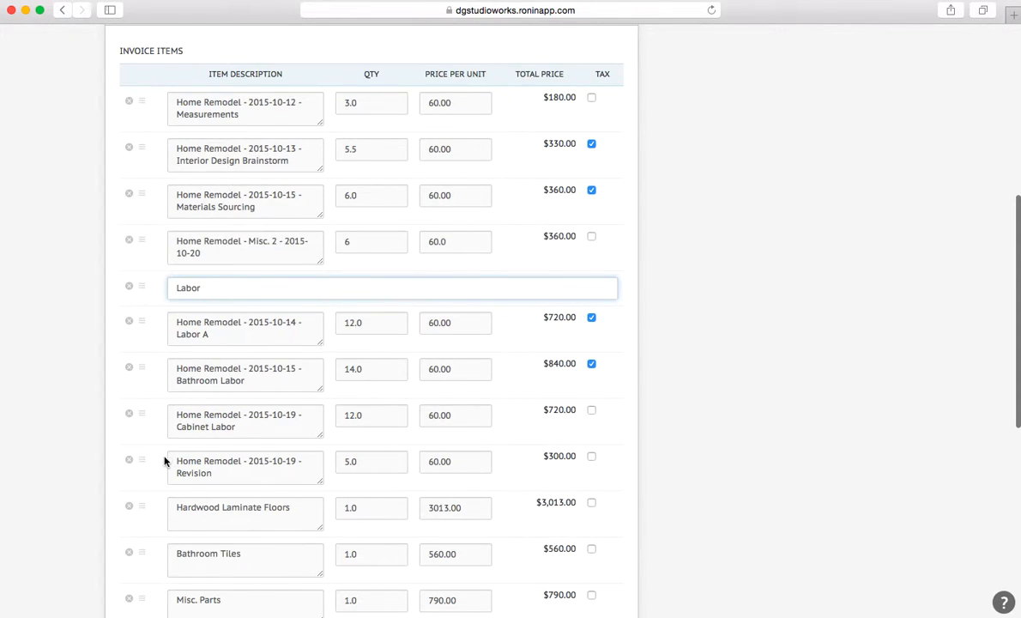
drag(144, 464, 152, 281)
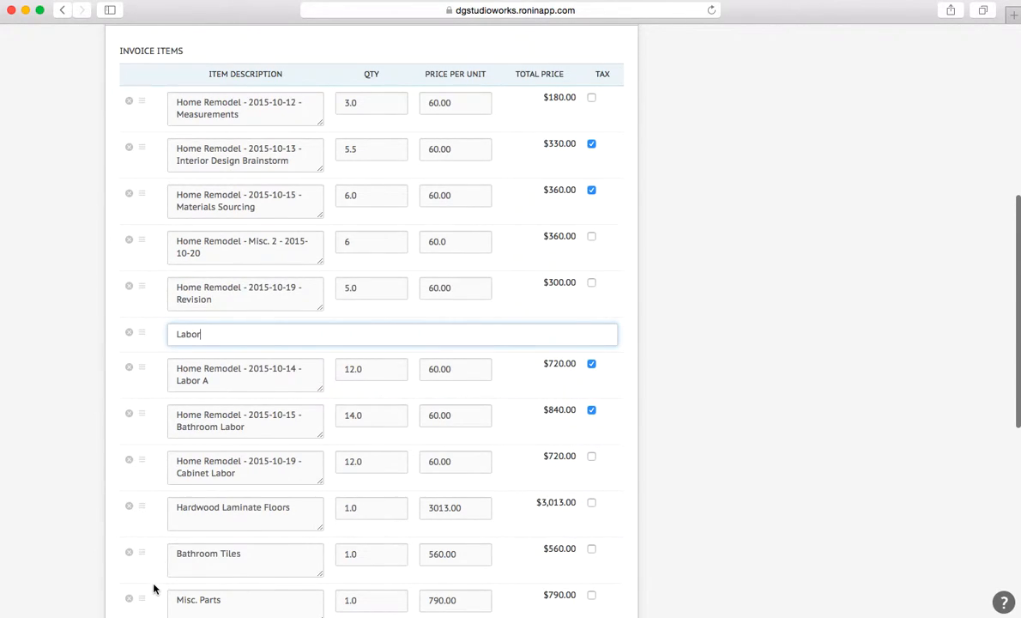
Add a second section header named "Getting Started" and move it above the Measurements line item, heading the invoice items.
scroll(153, 583, down, 3)
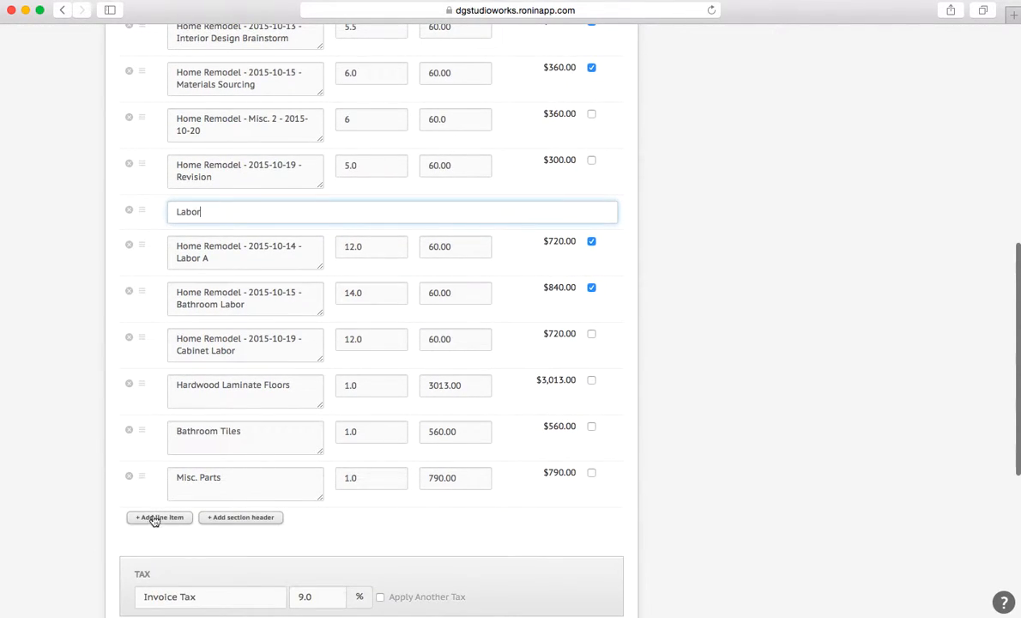
click(228, 518)
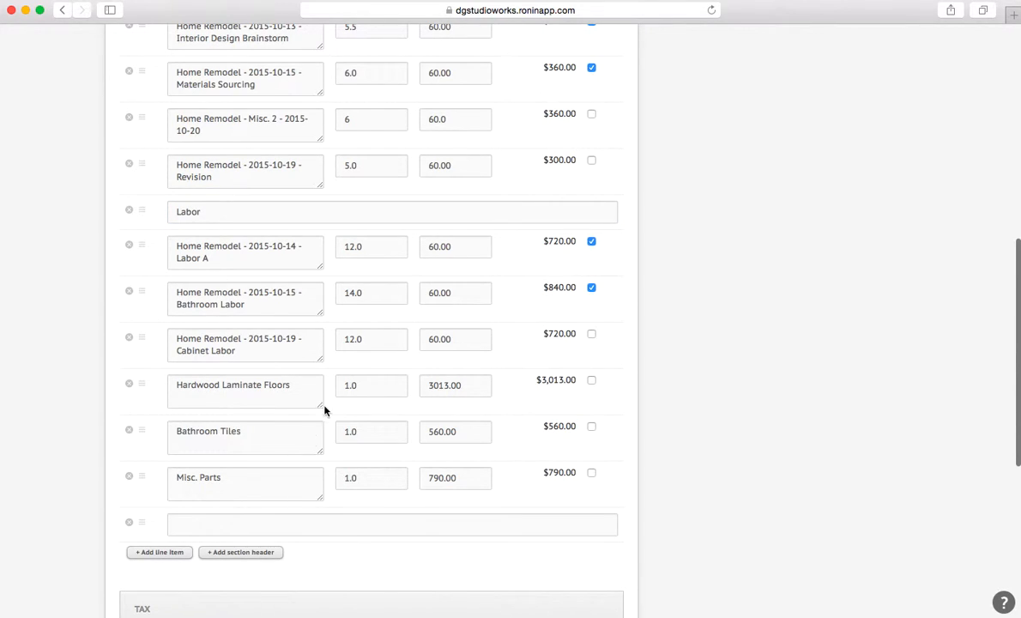
click(274, 524)
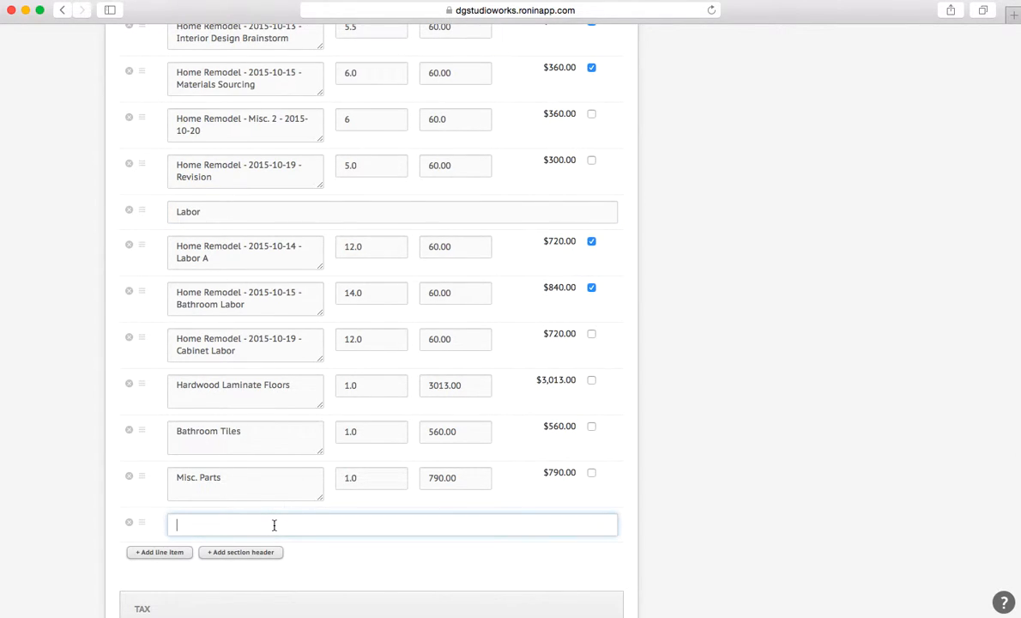
text(Getting Started)
drag(140, 522, 150, 157)
Save the changes made to invoice #101.
scroll(752, 255, down, 10)
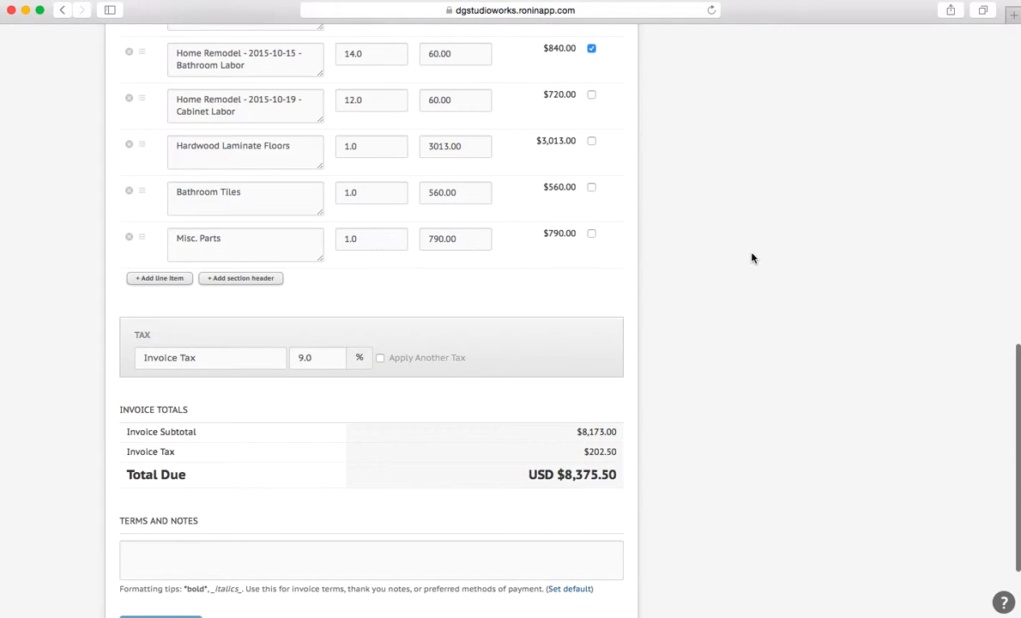
scroll(193, 482, down, 3)
click(156, 510)
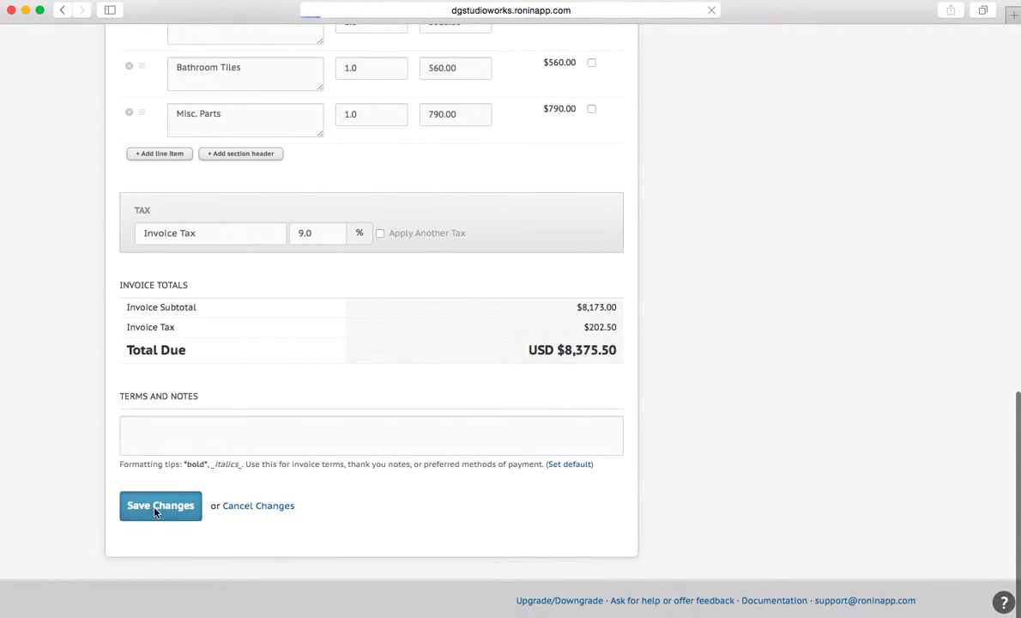
Review the saved invoice's "Getting Started" and "Labor" sections, its subtotal, tax and total due, and the comments and payments areas.
scroll(706, 327, down, 3)
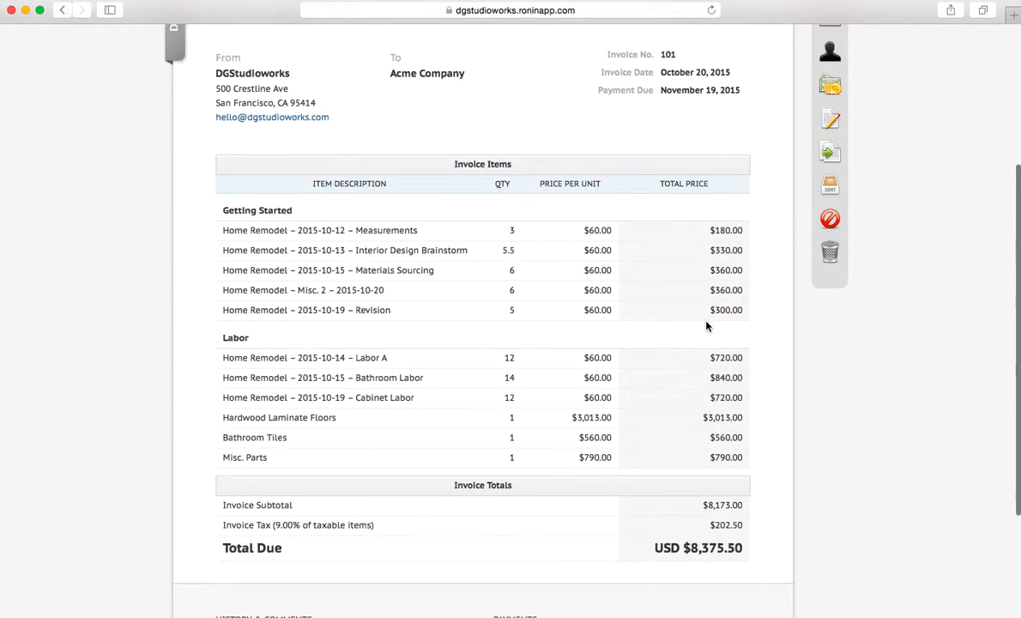
drag(214, 210, 326, 210)
click(326, 213)
drag(220, 210, 337, 210)
click(213, 345)
drag(213, 344, 275, 340)
click(549, 292)
scroll(584, 307, down, 2)
drag(702, 418, 759, 420)
click(758, 421)
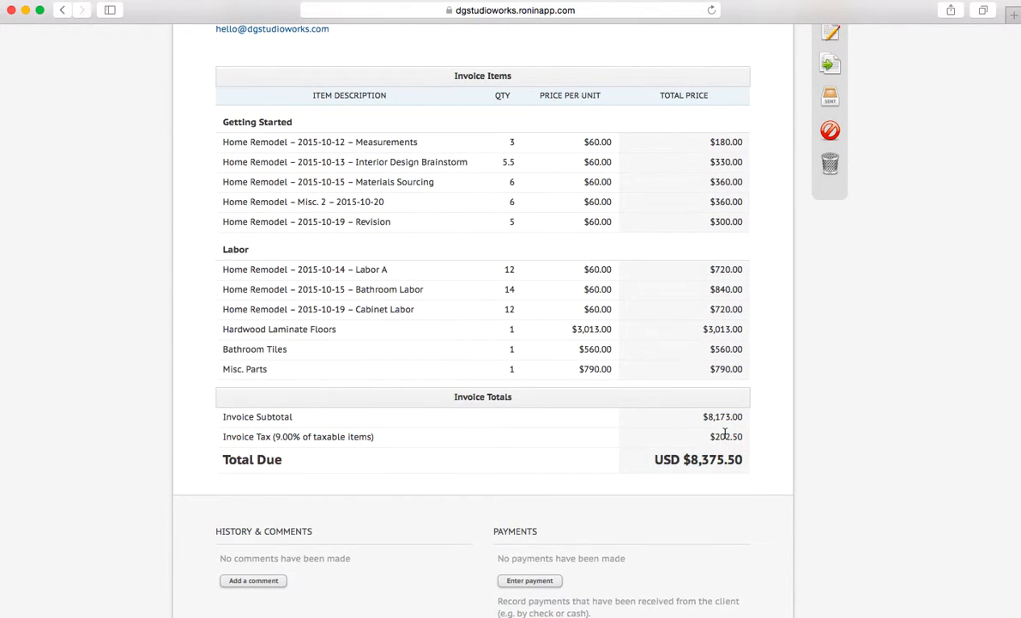
scroll(700, 468, down, 2)
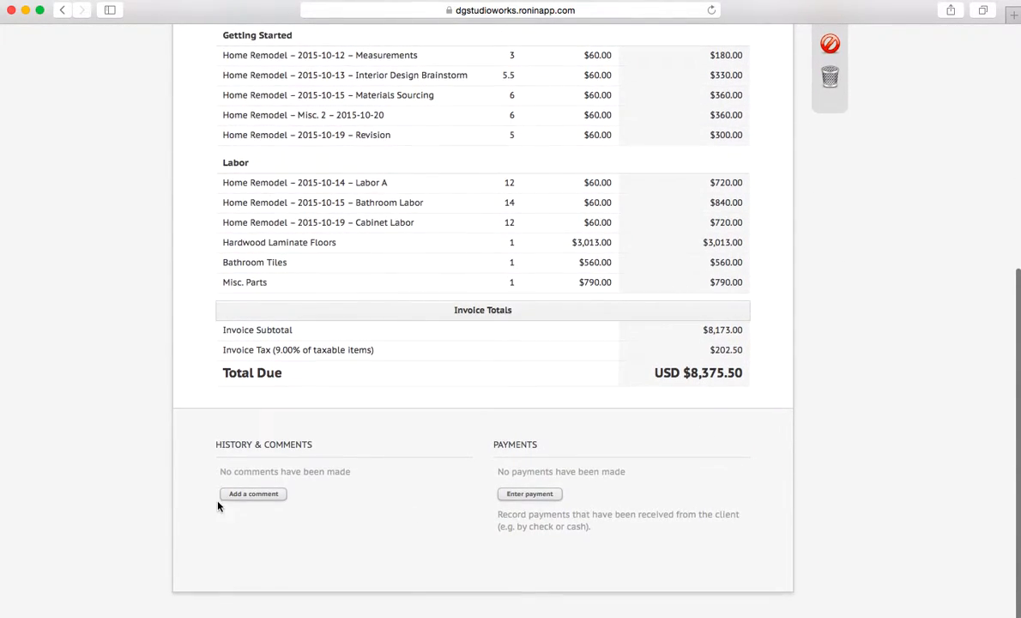
scroll(283, 502, up, 5)
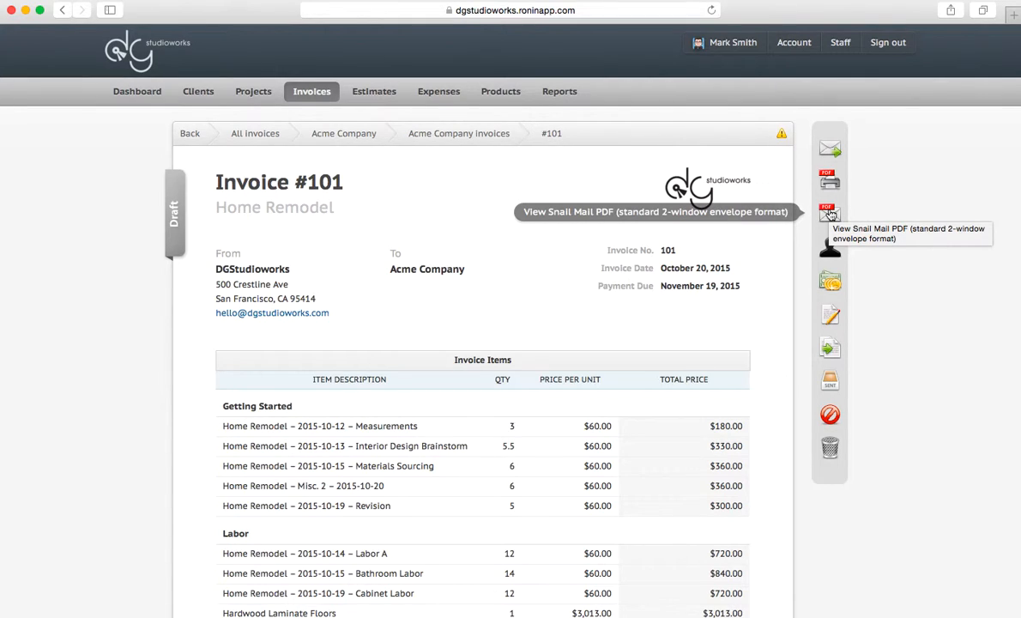
Email invoice #101 to the client contact with a greeting and "Here's the invoice for your record. Please proceed with payment at any time. Thanks.".
click(831, 150)
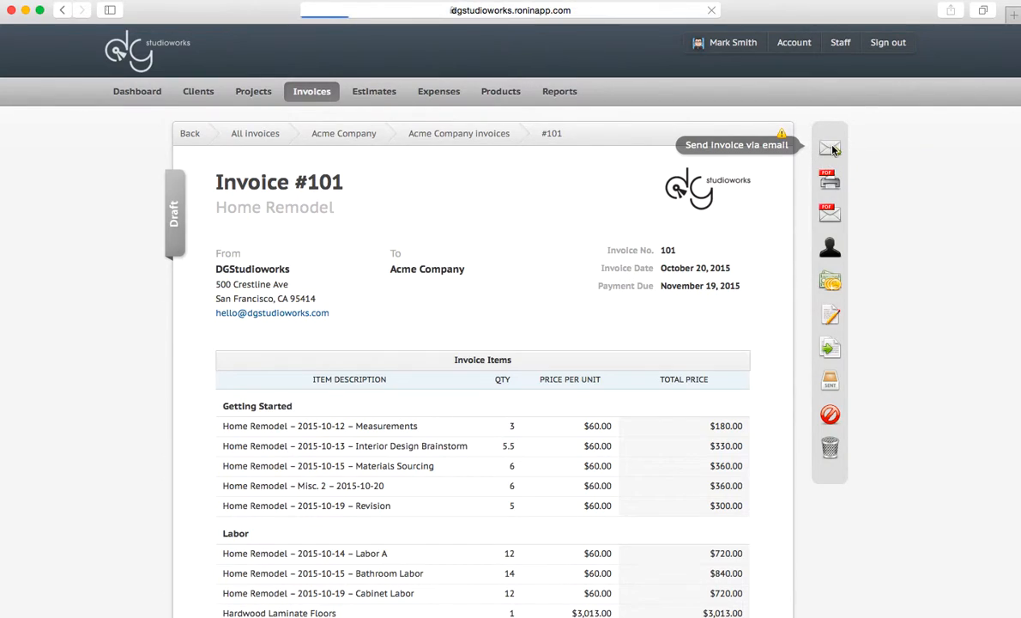
scroll(572, 307, down, 2)
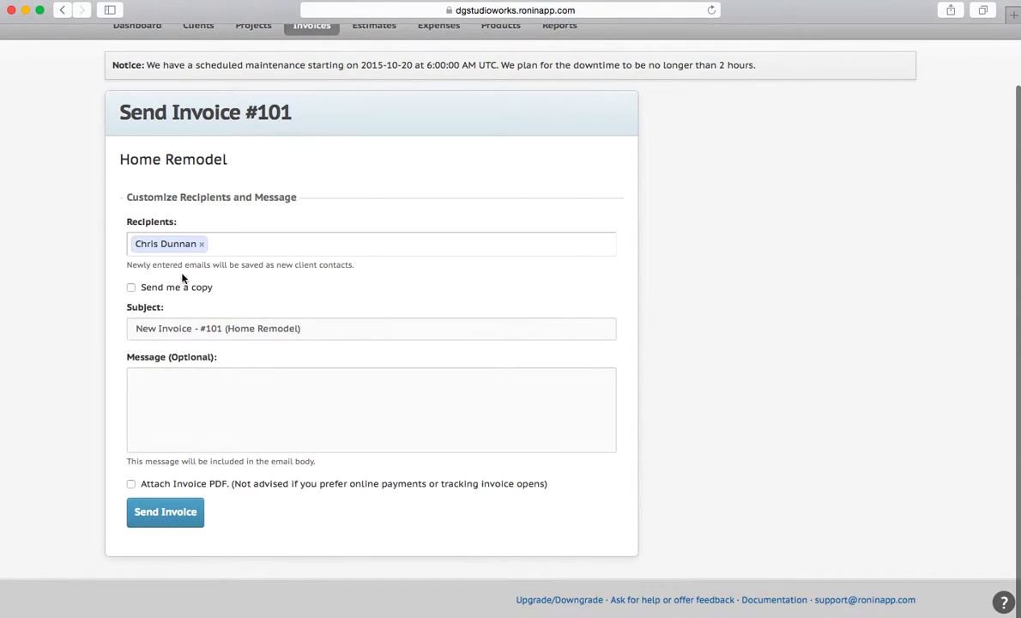
click(206, 410)
text(Hey Chris)
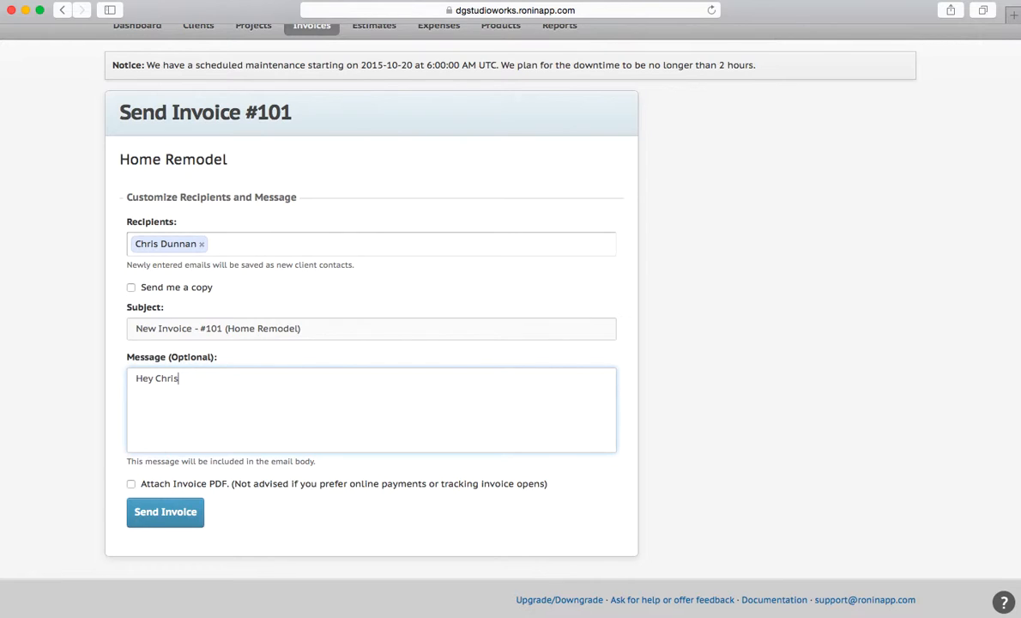
text(,  Here's the invoice for you)
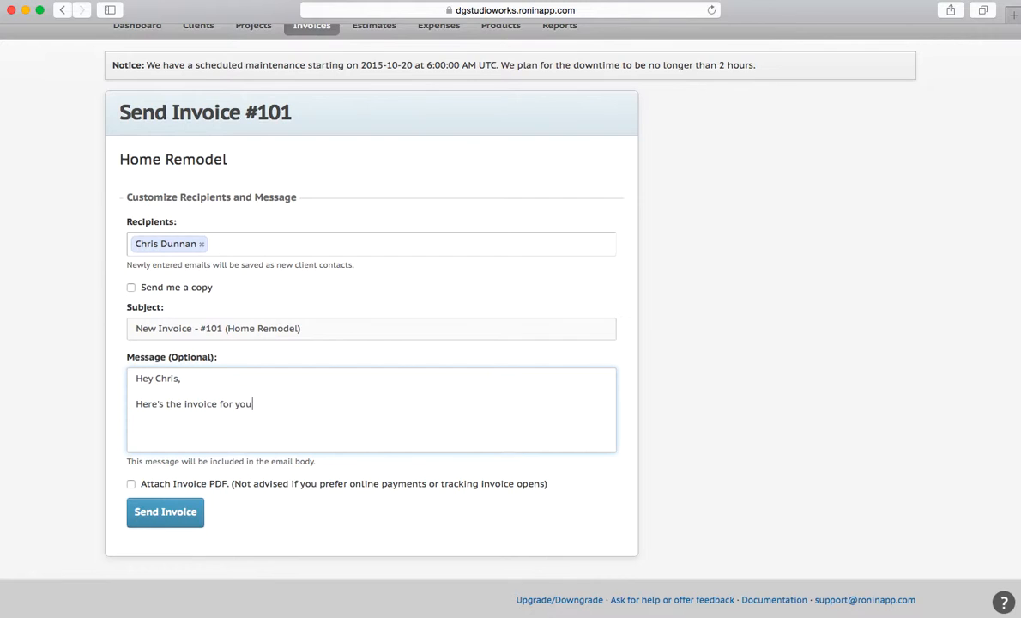
text(r record. Please proceed with paymen)
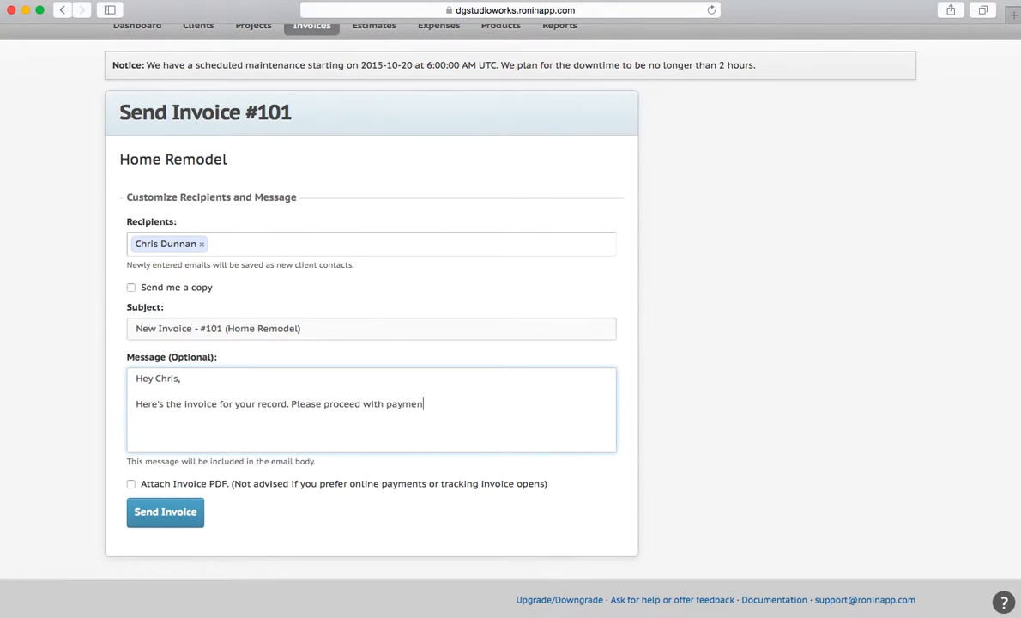
text(t at any time.  )
text(Thanks,)
key(Return)
key(Return)
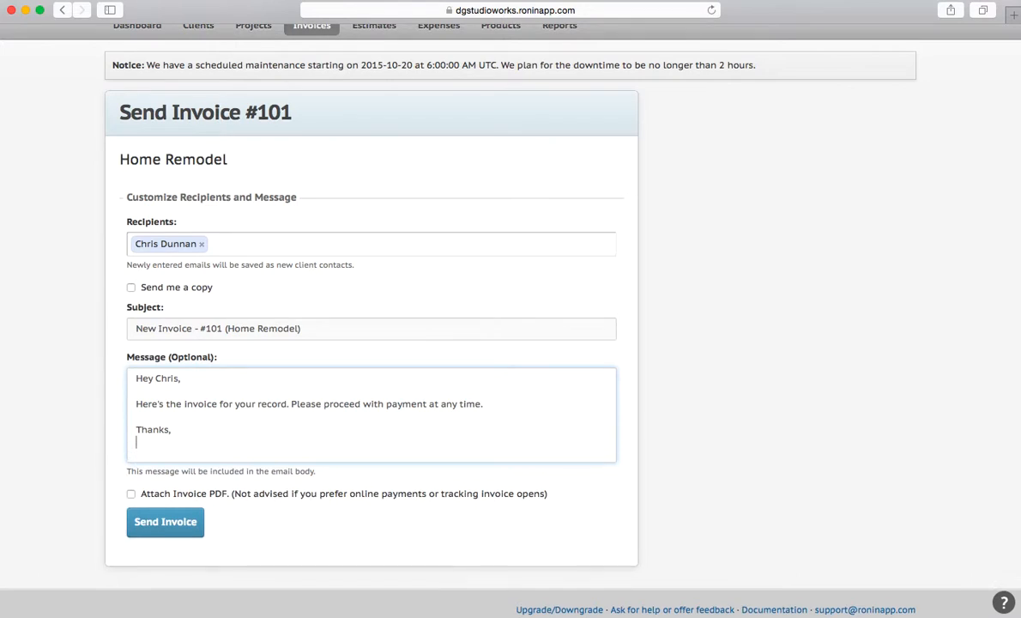
key(BackSpace)
key(BackSpace)
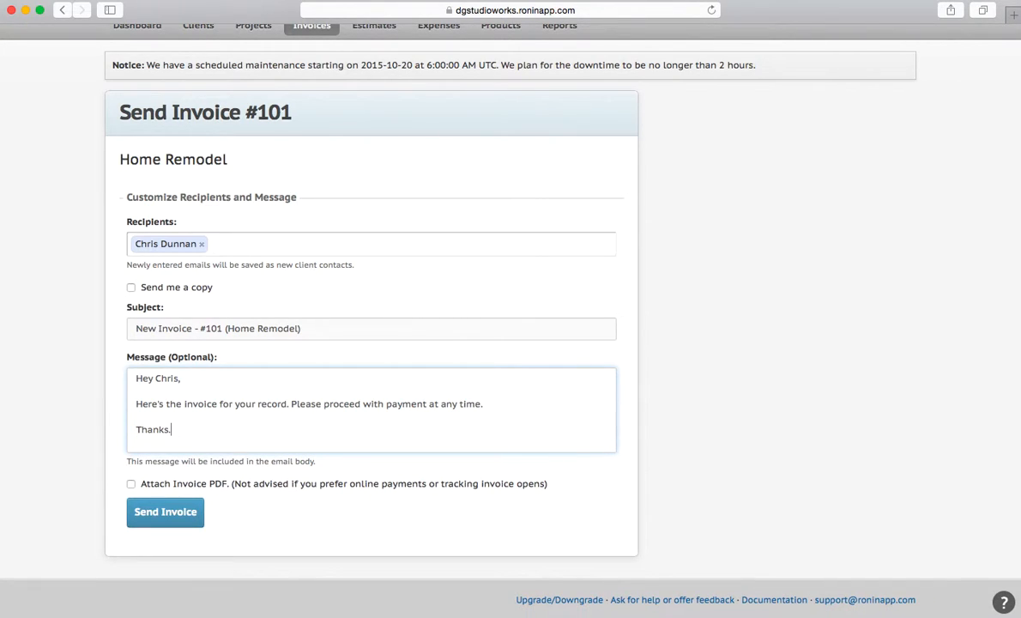
click(166, 513)
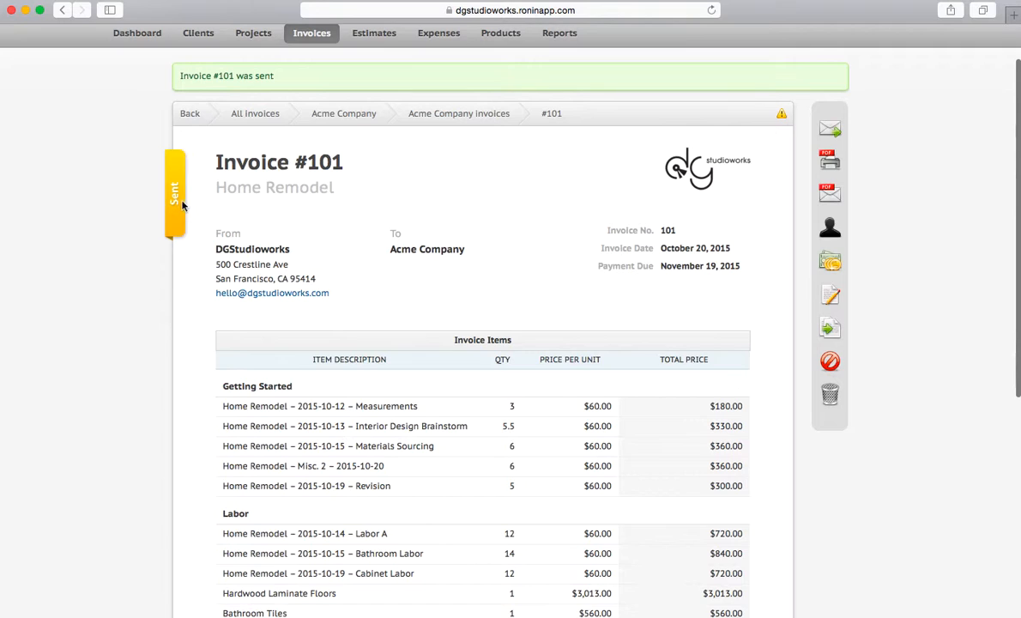
Check the sent invoice in the invoices list, and review the Home Remodel project's unbilled hours, project invoices and totals.
scroll(162, 187, up, 3)
click(311, 93)
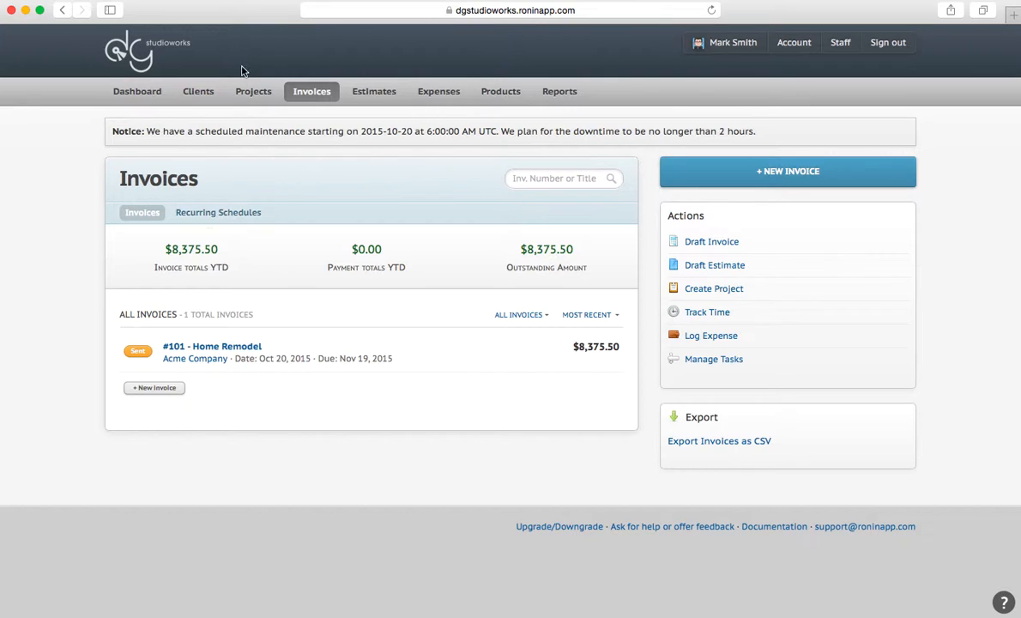
click(251, 94)
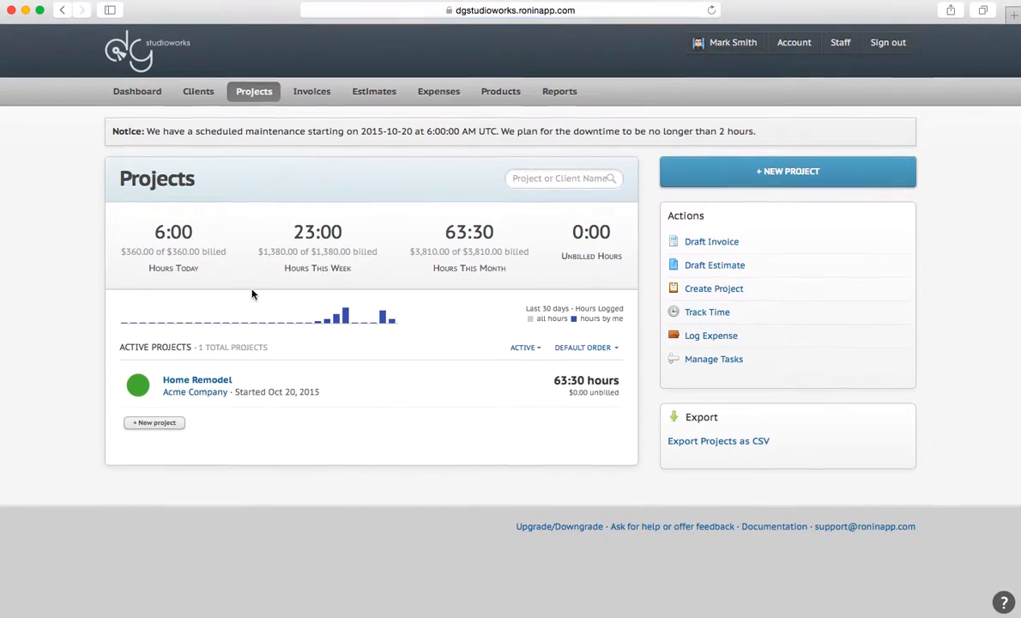
click(221, 383)
scroll(219, 383, down, 5)
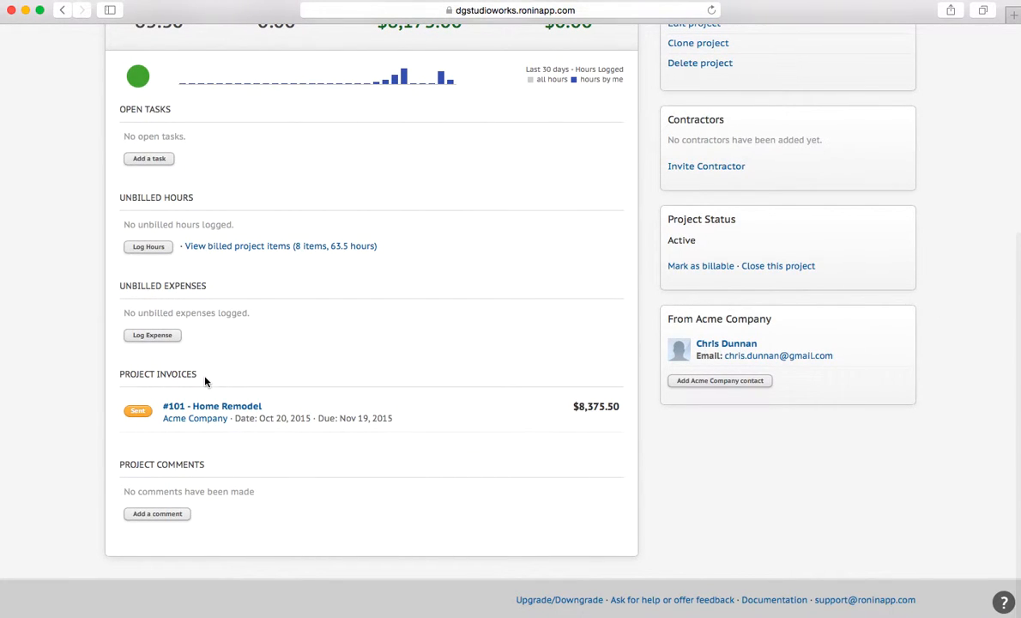
scroll(411, 399, up, 5)
scroll(410, 399, up, 2)
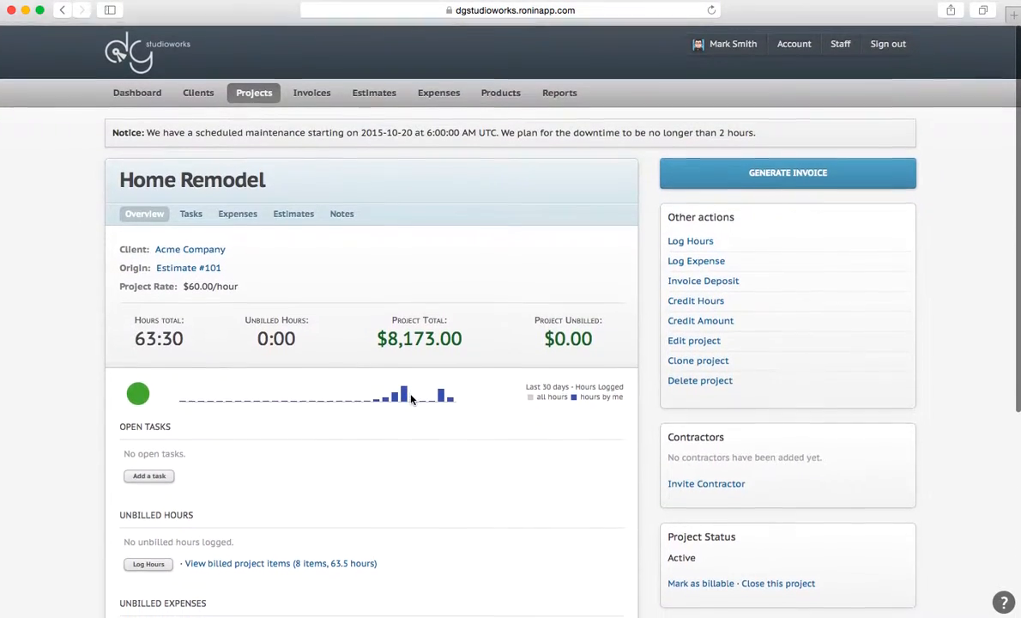